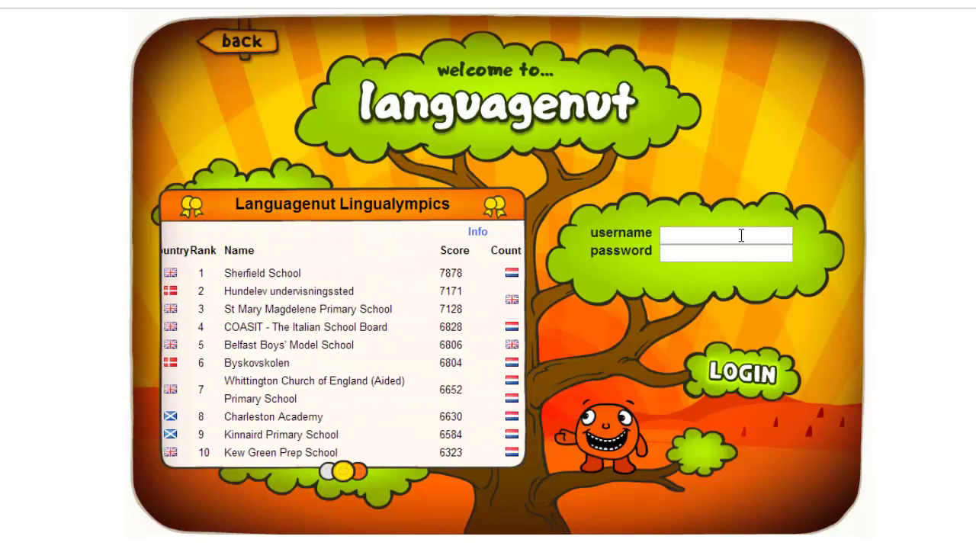
Step: Log in with the suggested admin username and the account password
left_click(740, 235)
type("admin")
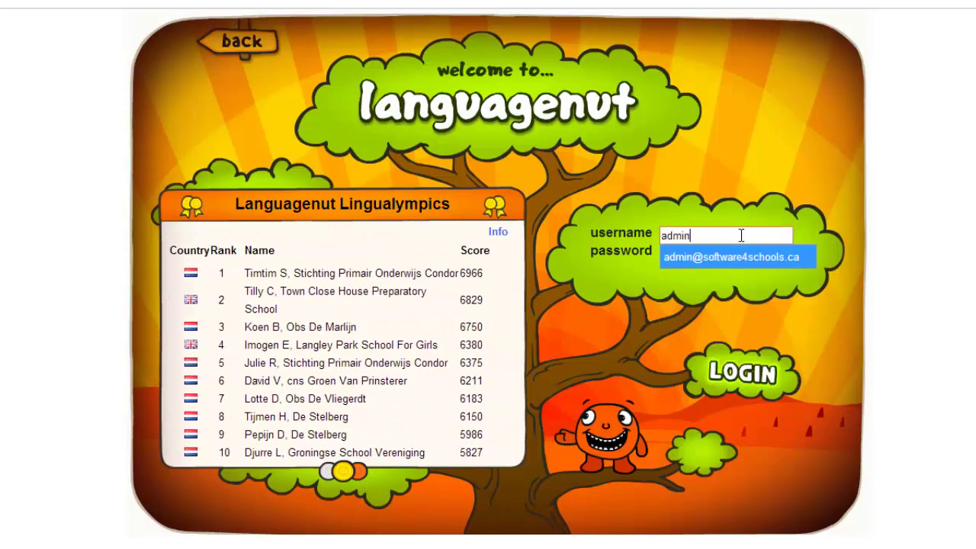
key("Tab")
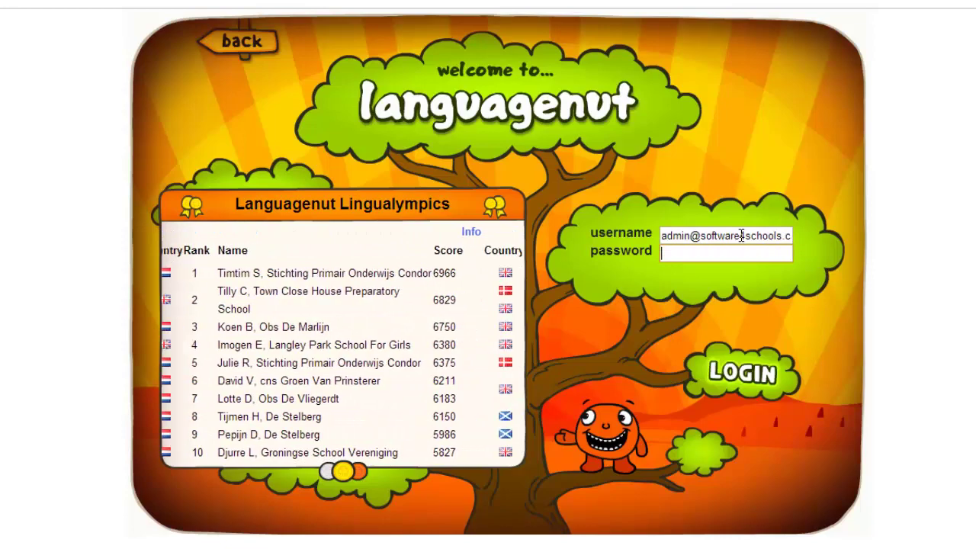
type("•••••••")
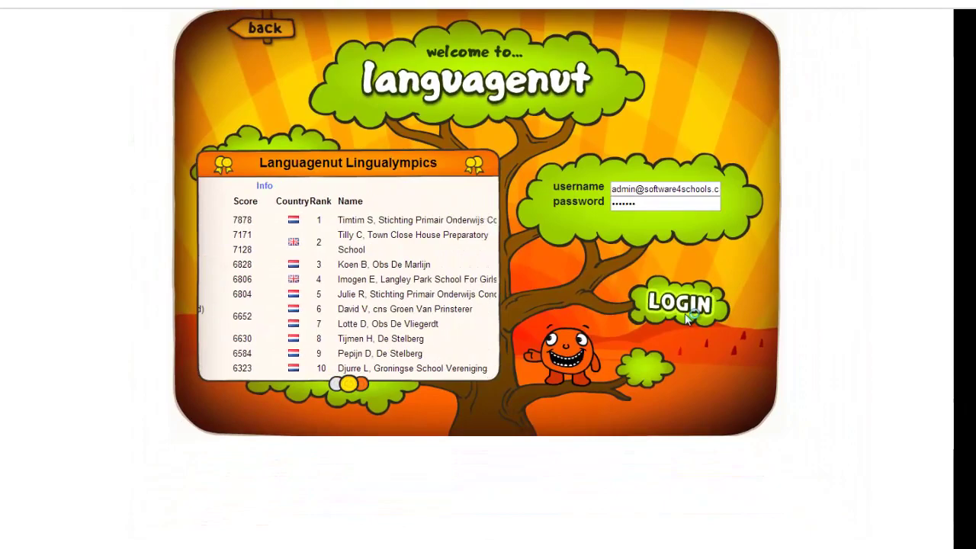
left_click(707, 334)
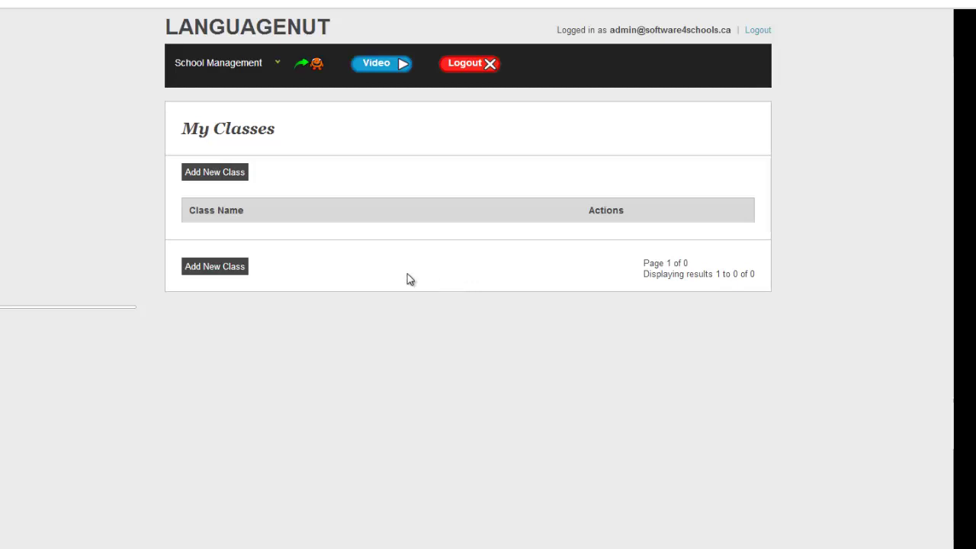
Step: Create a new class named Grade 3
left_click(231, 179)
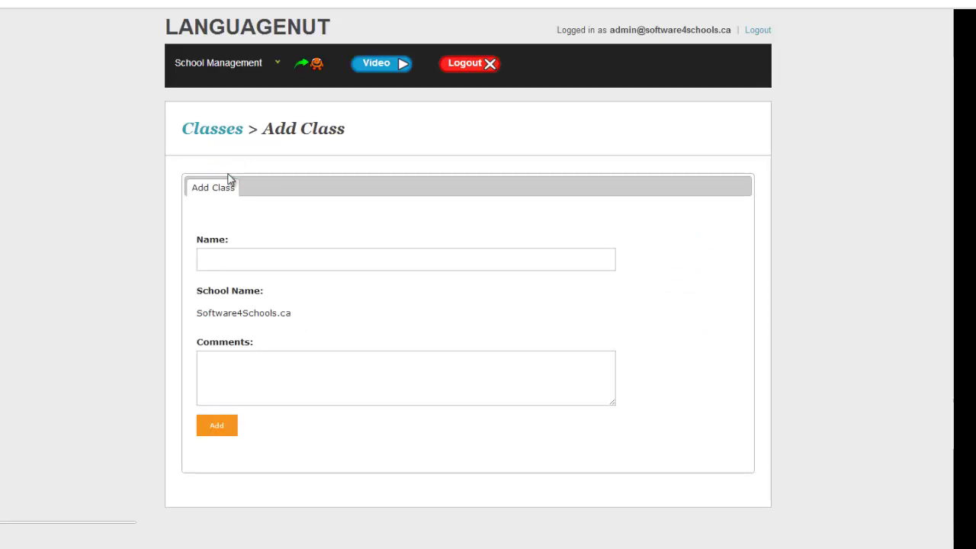
left_click(232, 261)
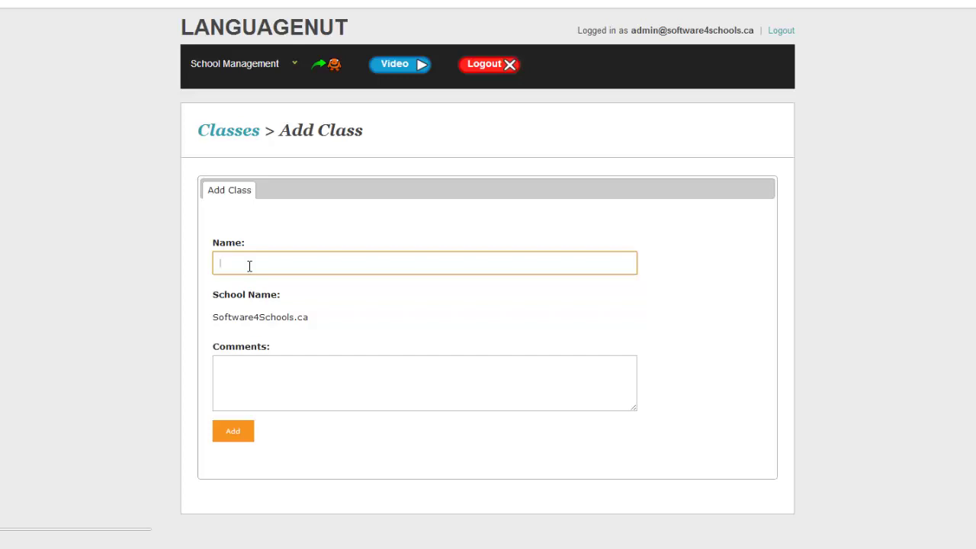
type("Gr")
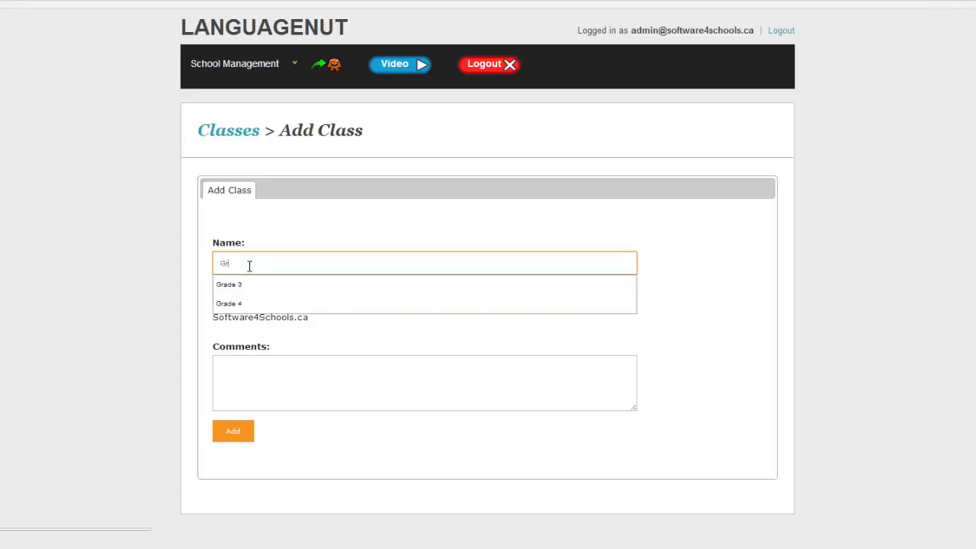
type("ade 3")
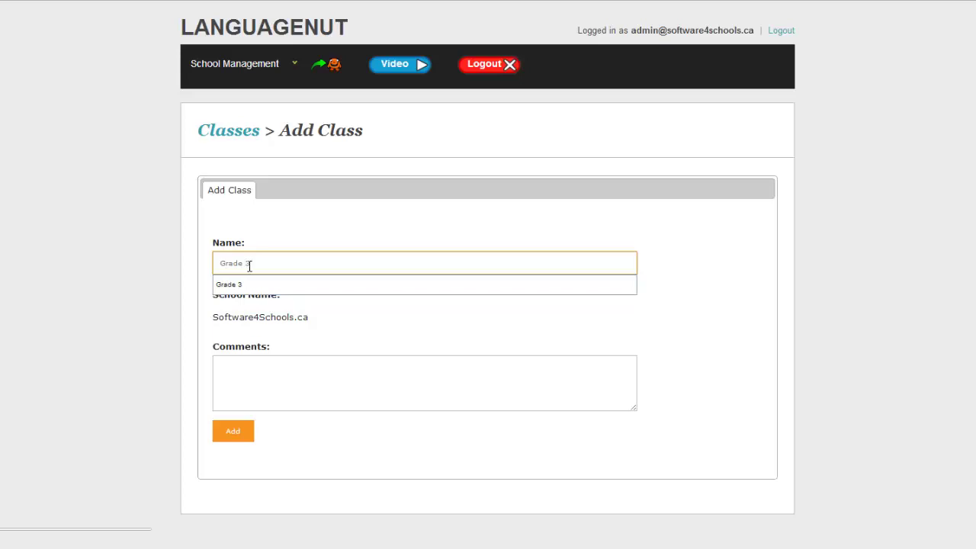
left_click(234, 379)
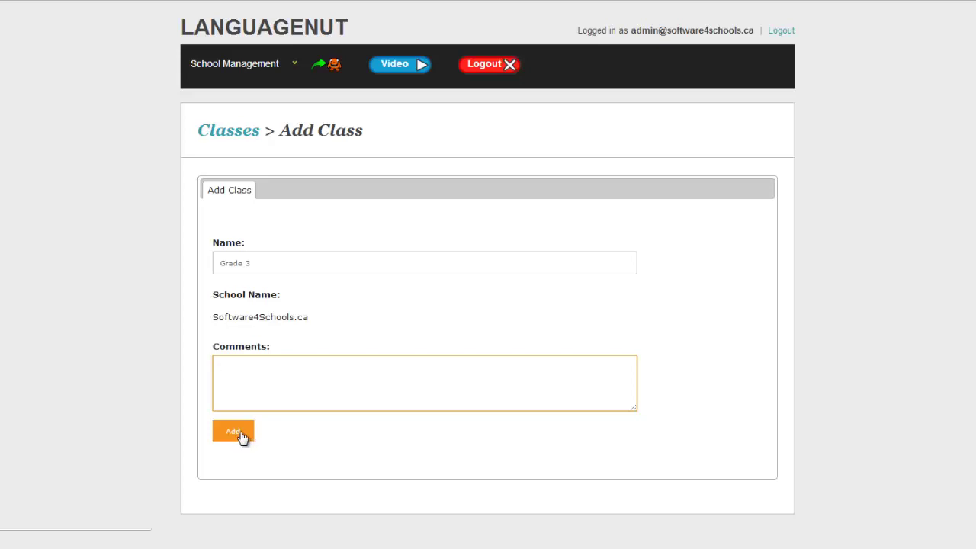
left_click(240, 437)
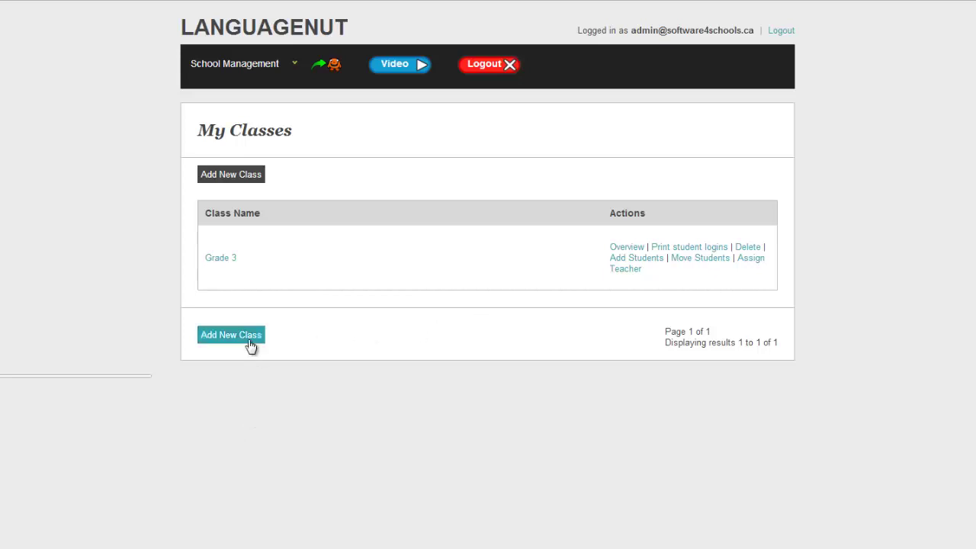
Step: Add two more classes, Grade 4 and Grade 5
left_click(251, 344)
left_click(272, 264)
type("Grade 4")
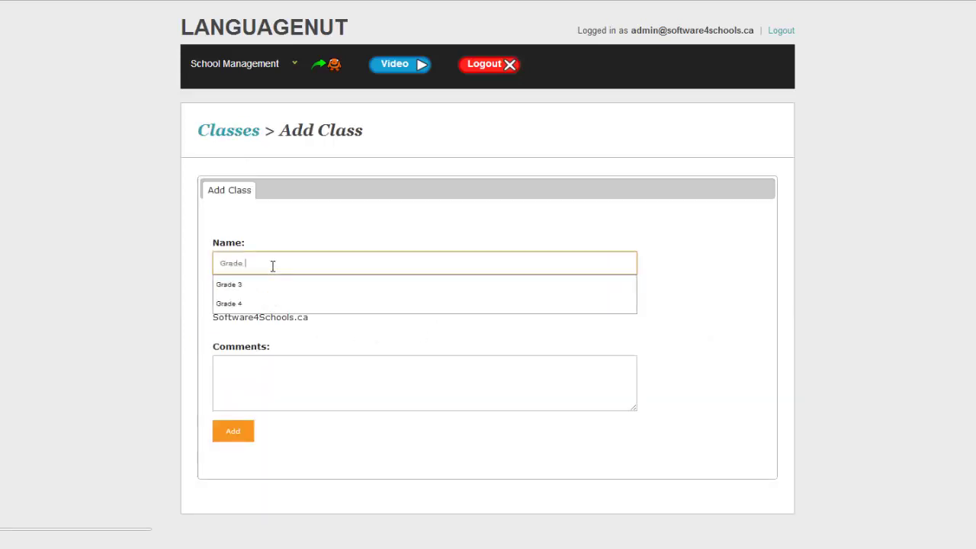
left_click(244, 435)
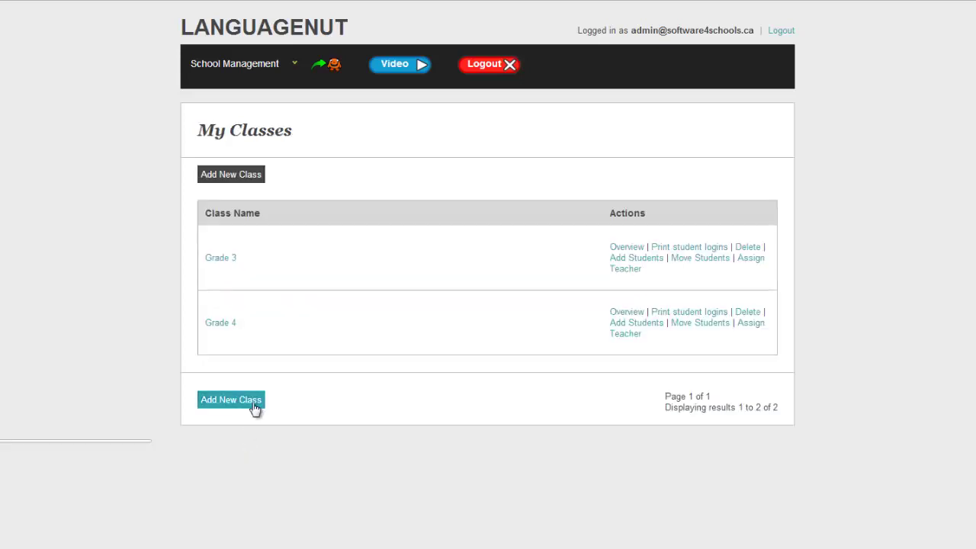
left_click(231, 400)
left_click(265, 263)
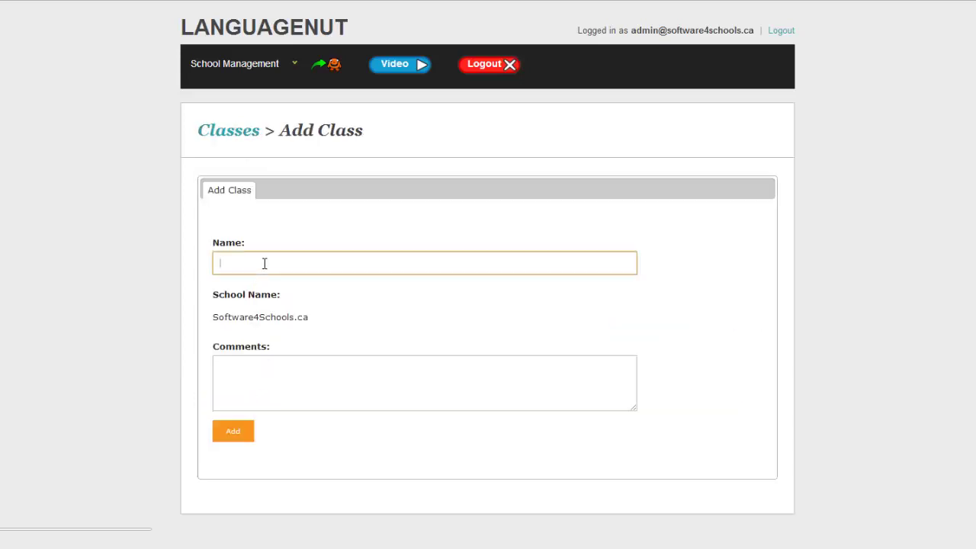
type("Grade 5")
left_click(245, 434)
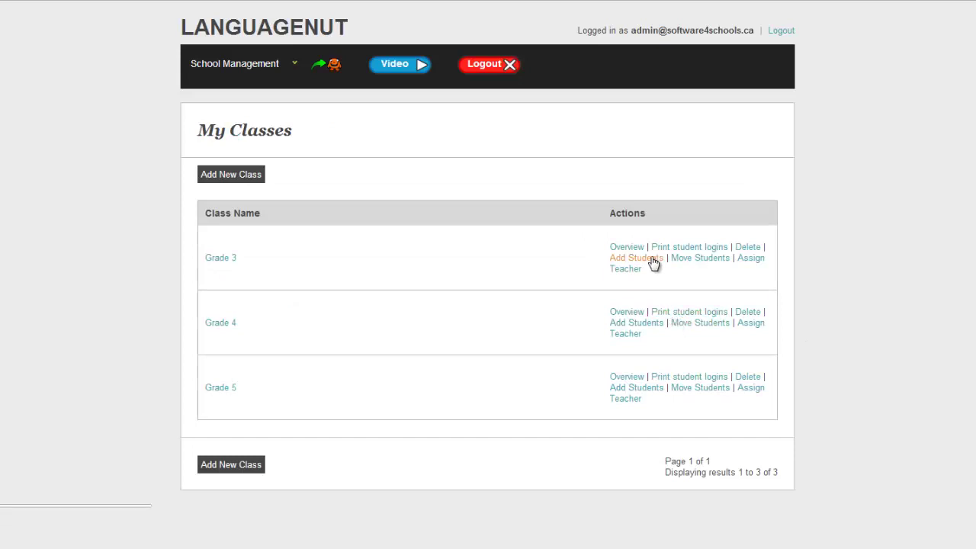
Step: Open Add Students for Grade 3 and go to its Last Name field
left_click(652, 259)
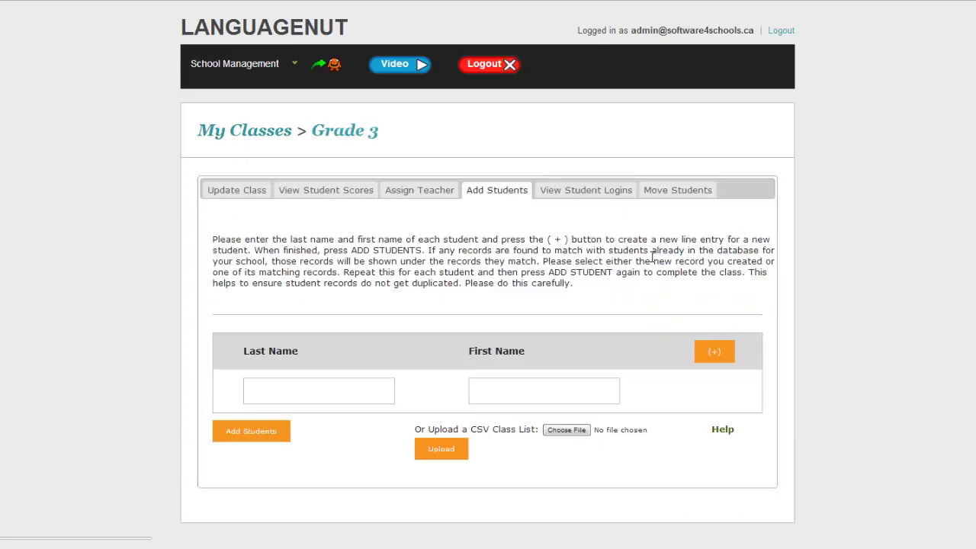
left_click(300, 389)
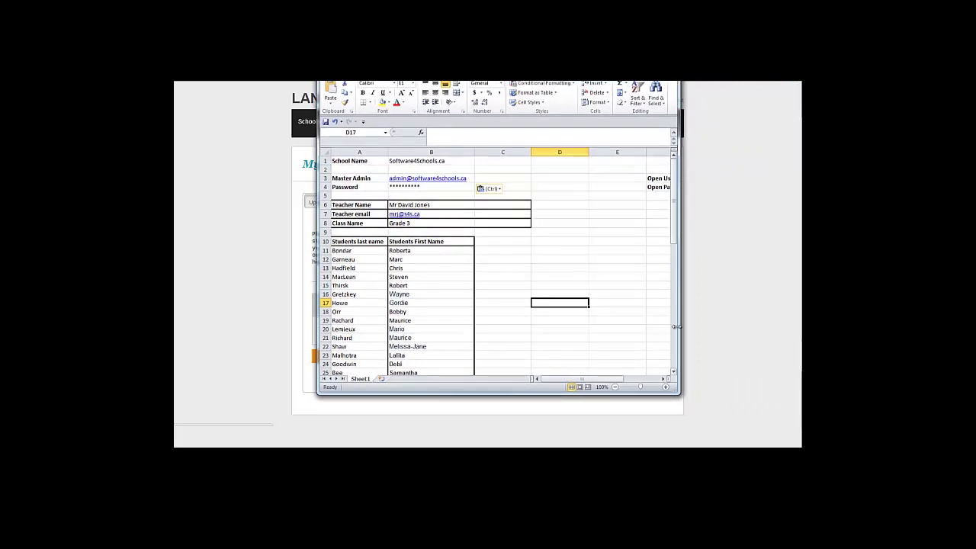
Step: Copy the 16 Grade 3 student last and first names from A11:B26
left_click_drag(677, 393, 806, 403)
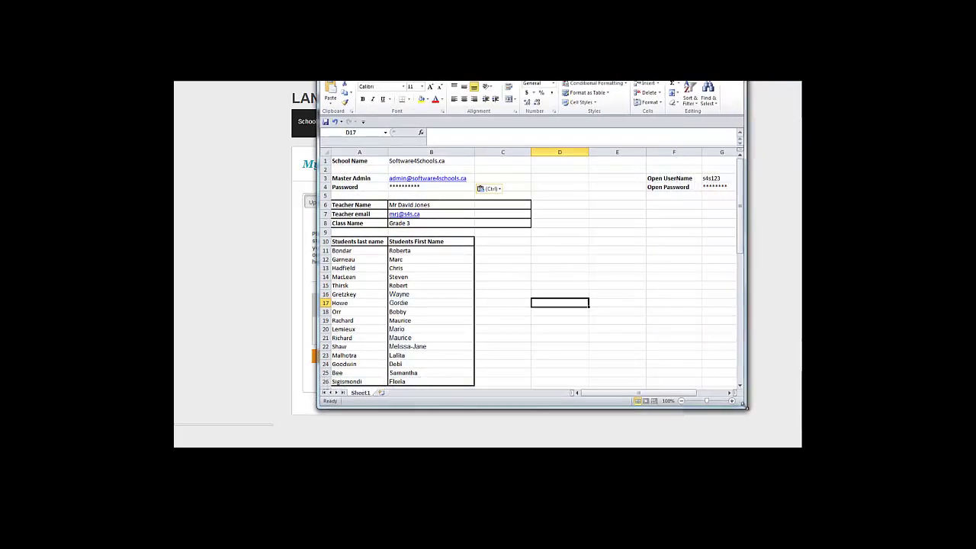
scroll(553, 389, "down", 1)
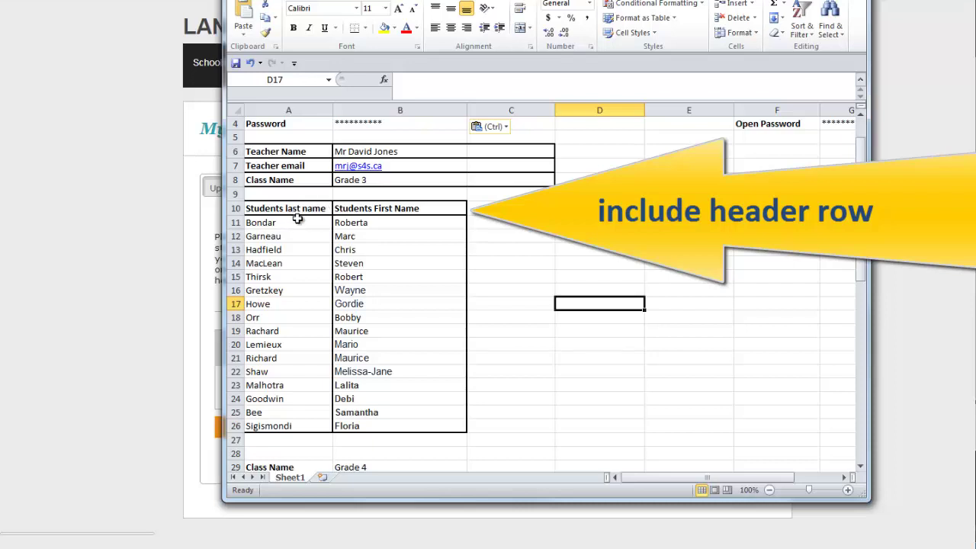
left_click(297, 223)
left_click_drag(317, 226, 387, 418)
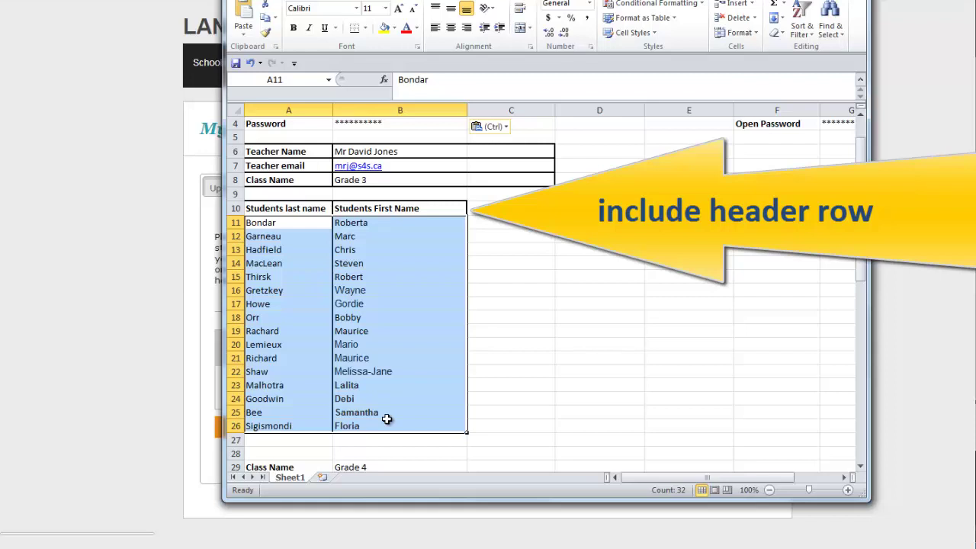
key("ctrl")
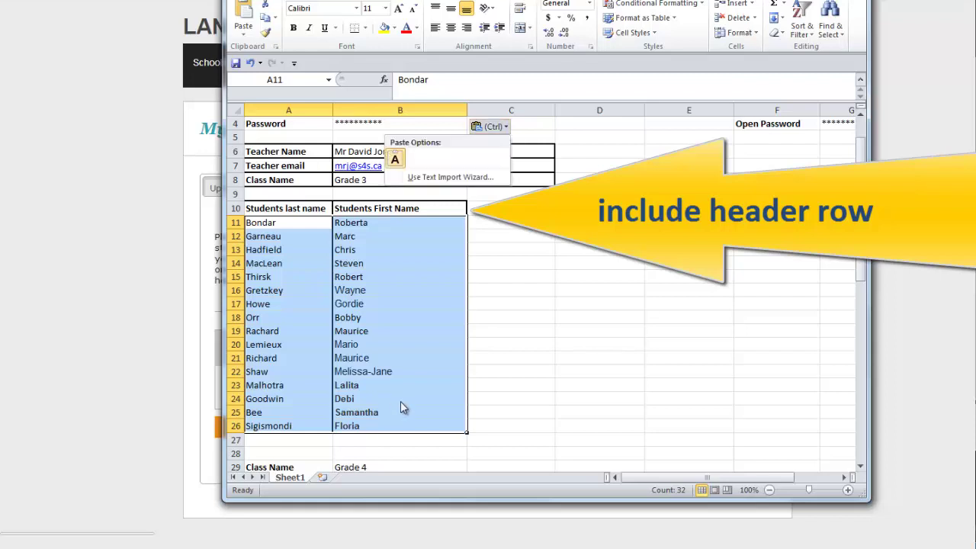
key("Escape")
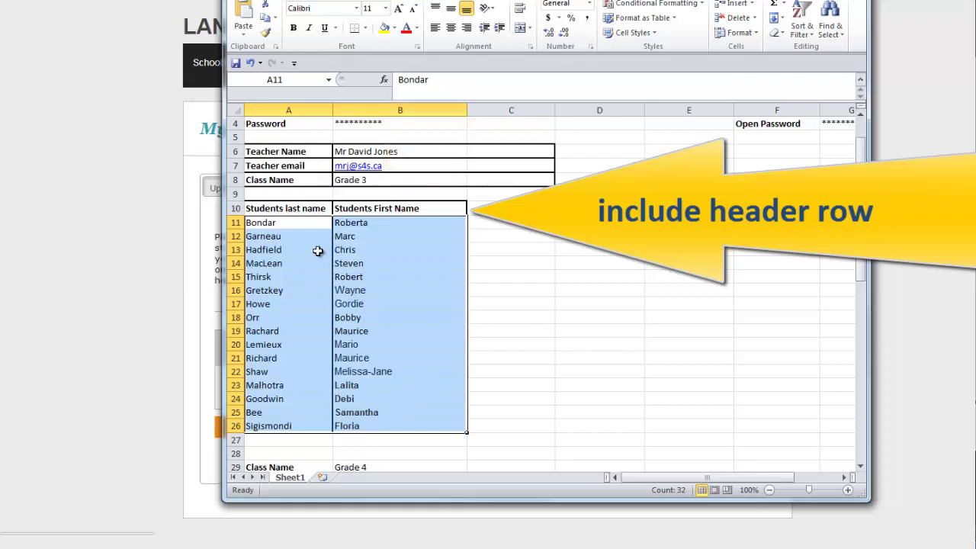
key("ctrl+c")
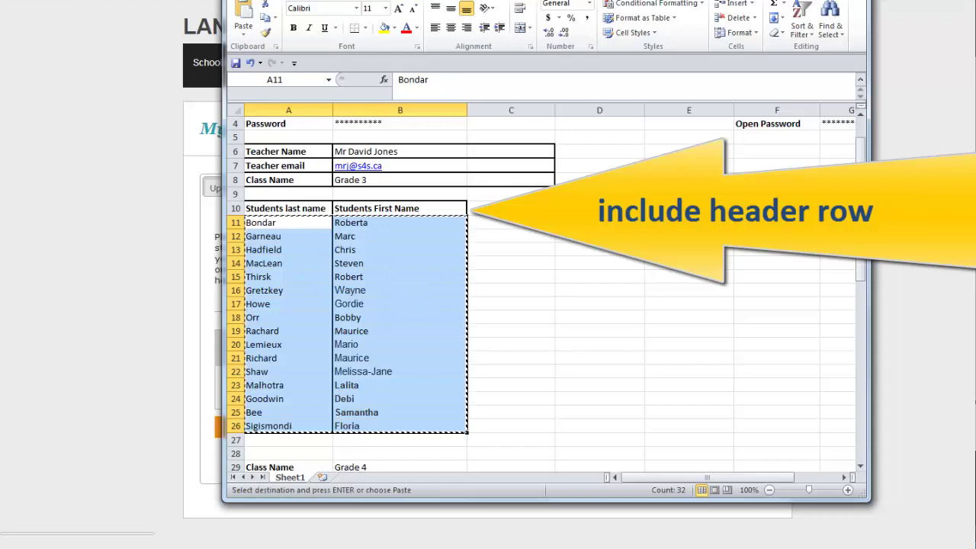
key("alt+f")
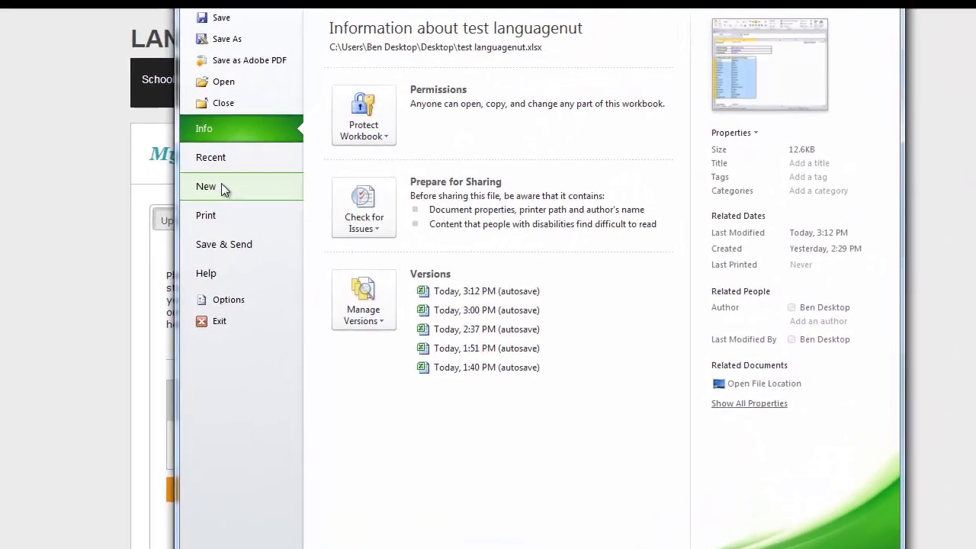
Step: Paste the copied names into a new blank workbook and widen column B to fit
left_click(259, 158)
double_click(356, 107)
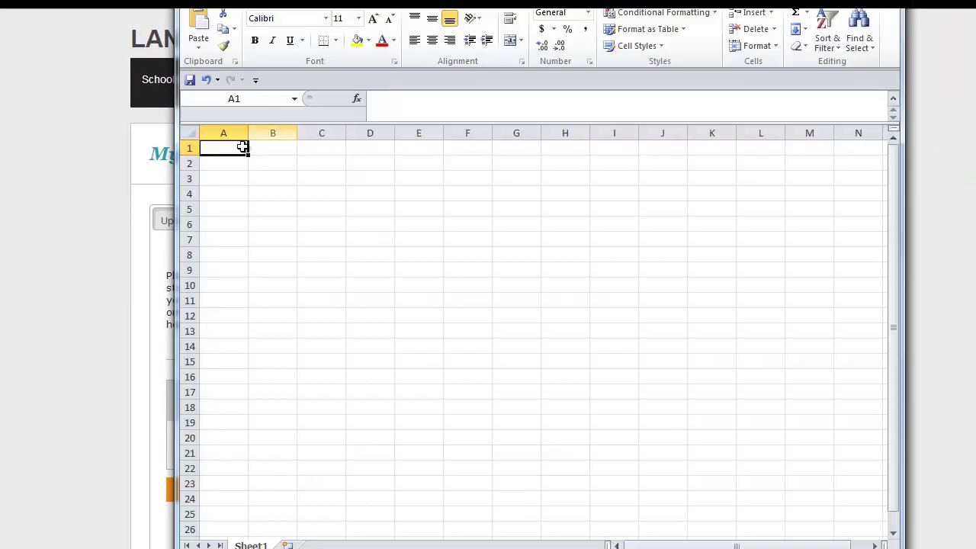
key("ctrl+v")
left_click(450, 287)
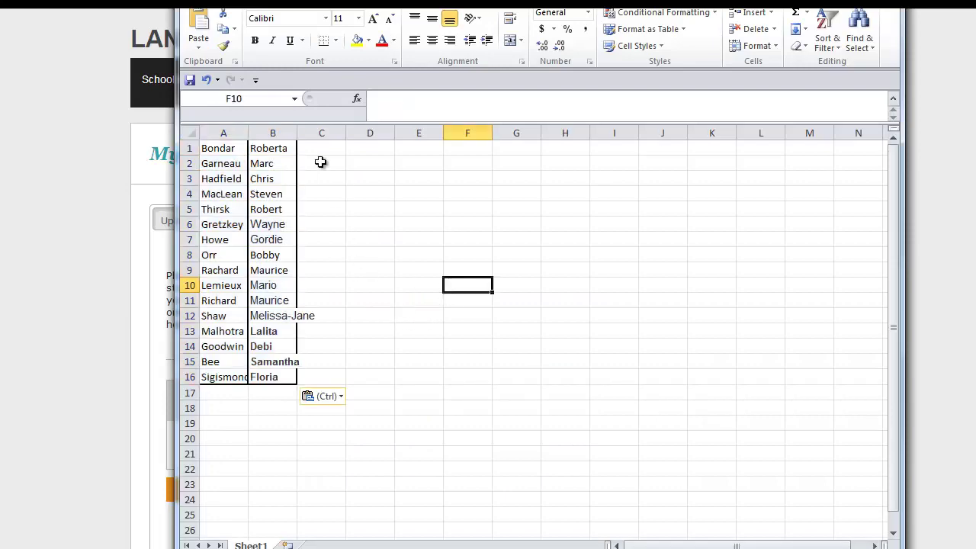
double_click(297, 133)
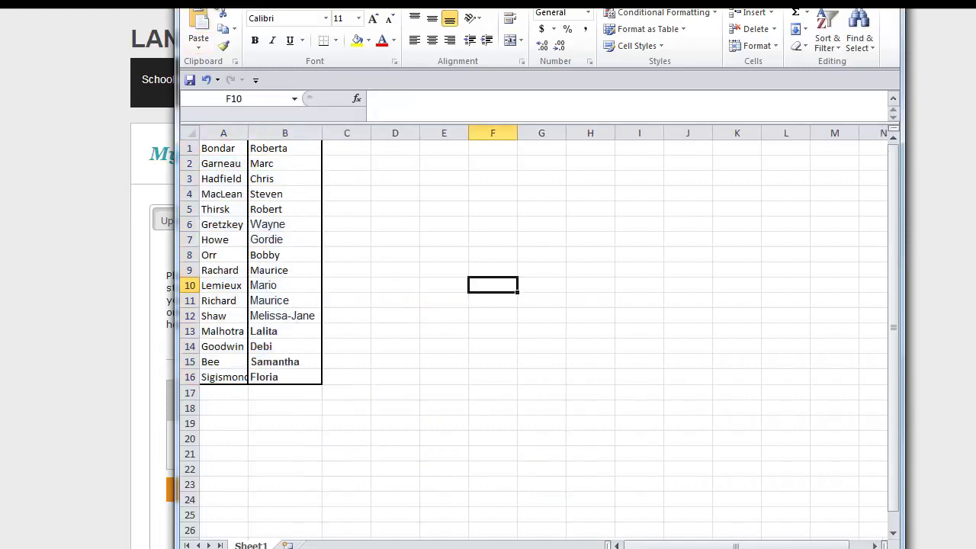
Step: Save the sheet as grade3import in CSV (Comma delimited) format, keeping that format
left_click(197, 10)
left_click(228, 39)
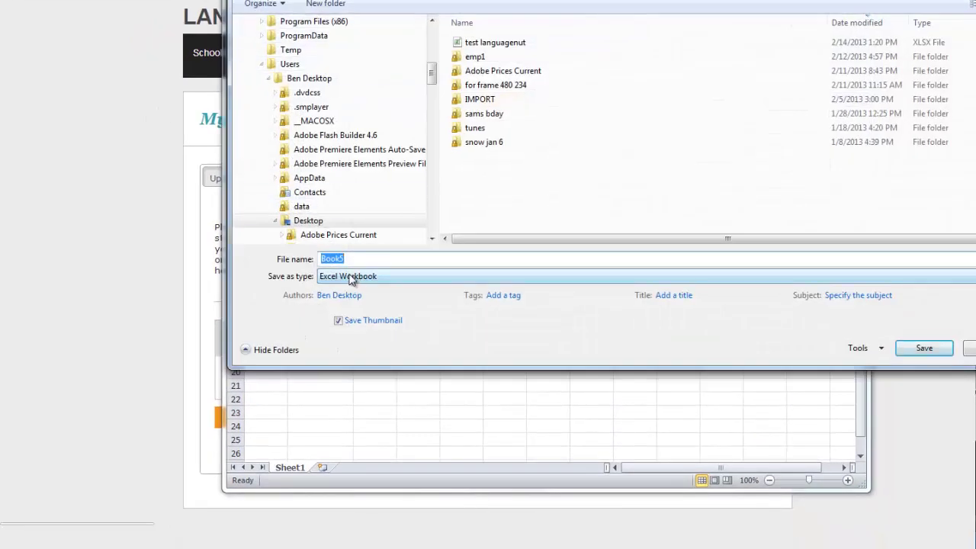
left_click(354, 278)
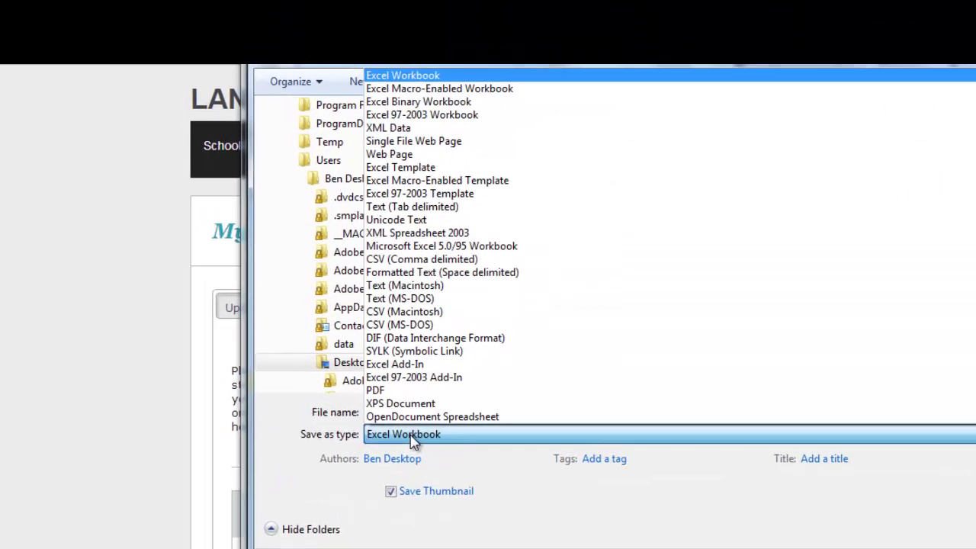
left_click(435, 261)
double_click(374, 413)
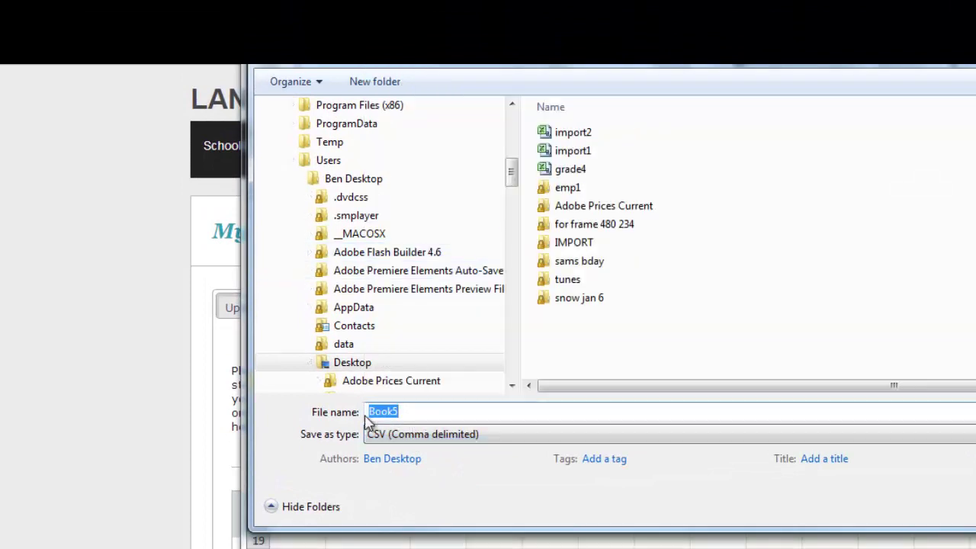
type("grade3import")
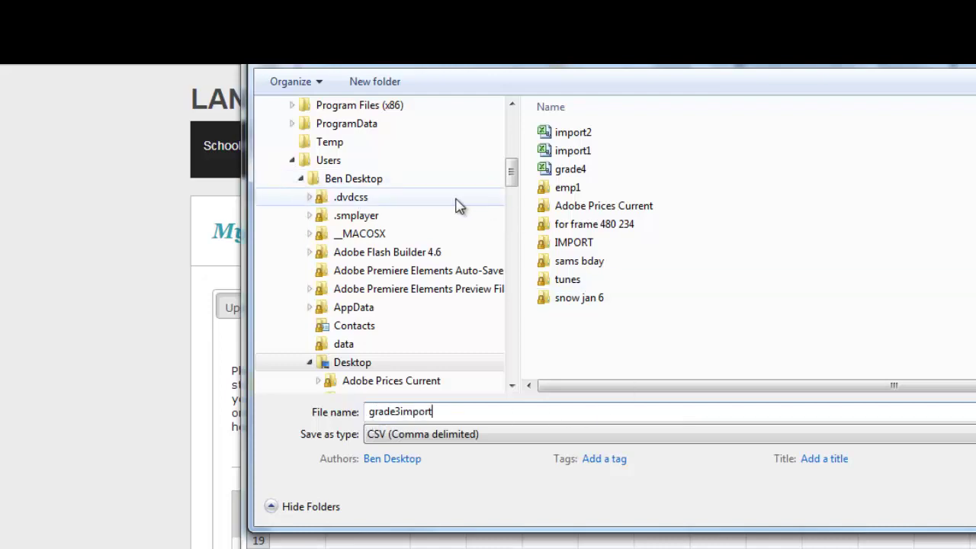
left_click_drag(734, 66, 652, 66)
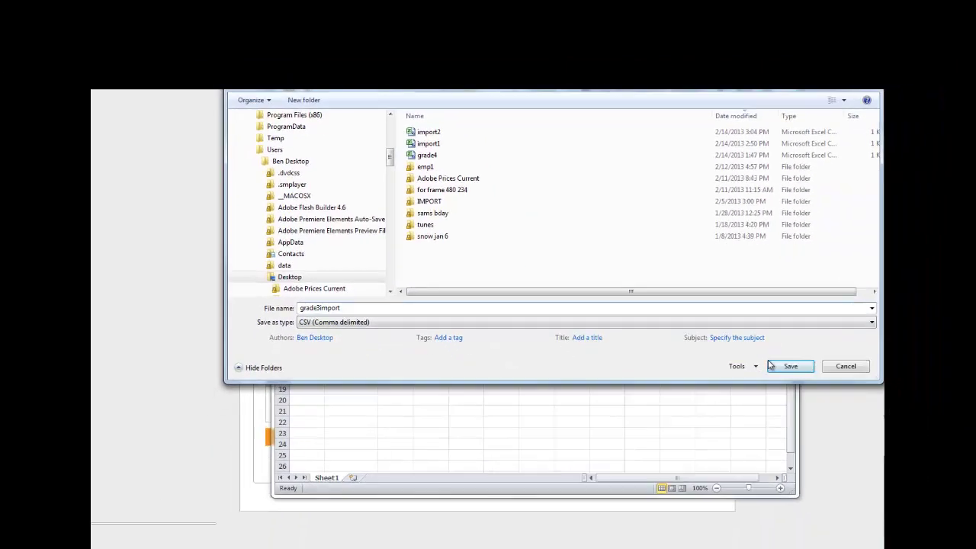
left_click(772, 366)
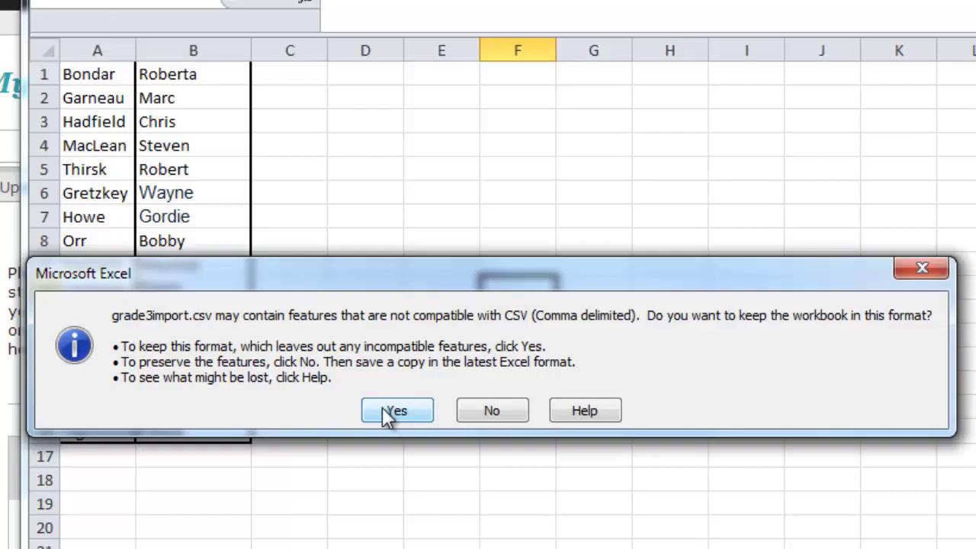
left_click(396, 408)
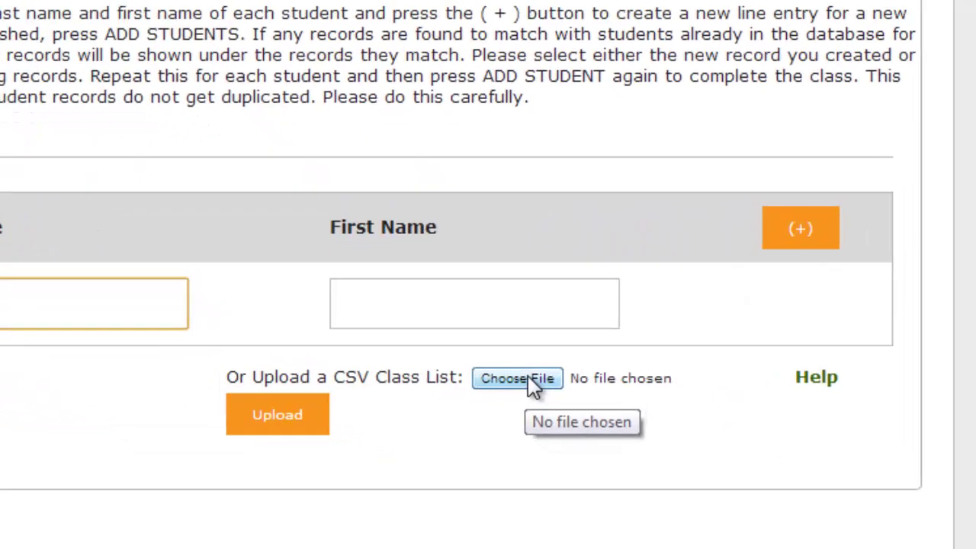
Step: Choose grade3import.csv from the Desktop and upload it into the Grade 3 class
left_click(577, 434)
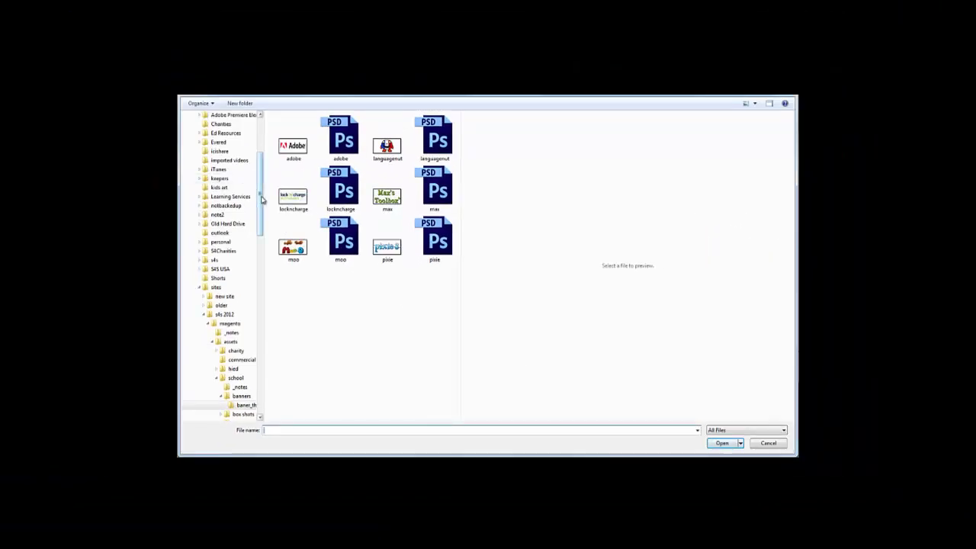
left_click_drag(262, 199, 262, 161)
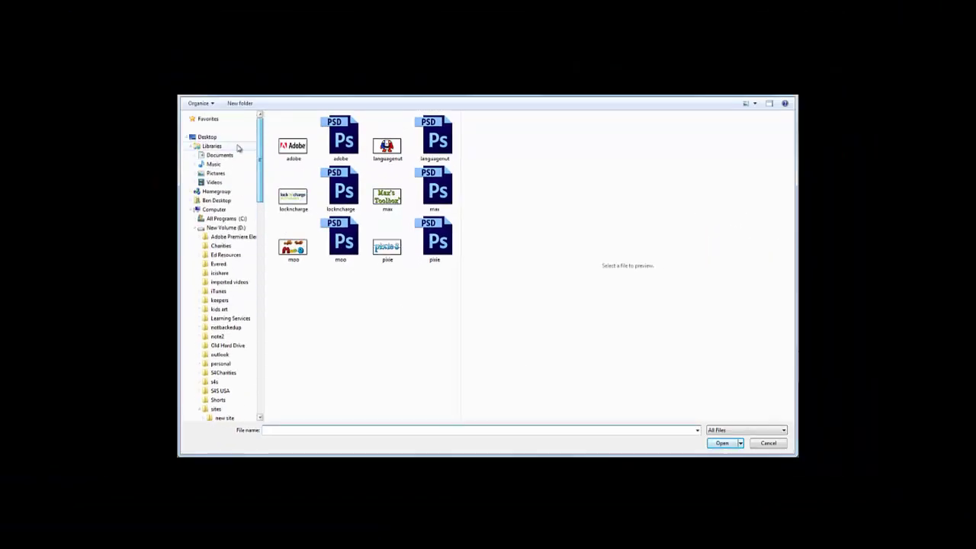
left_click(207, 136)
left_click_drag(457, 206, 468, 120)
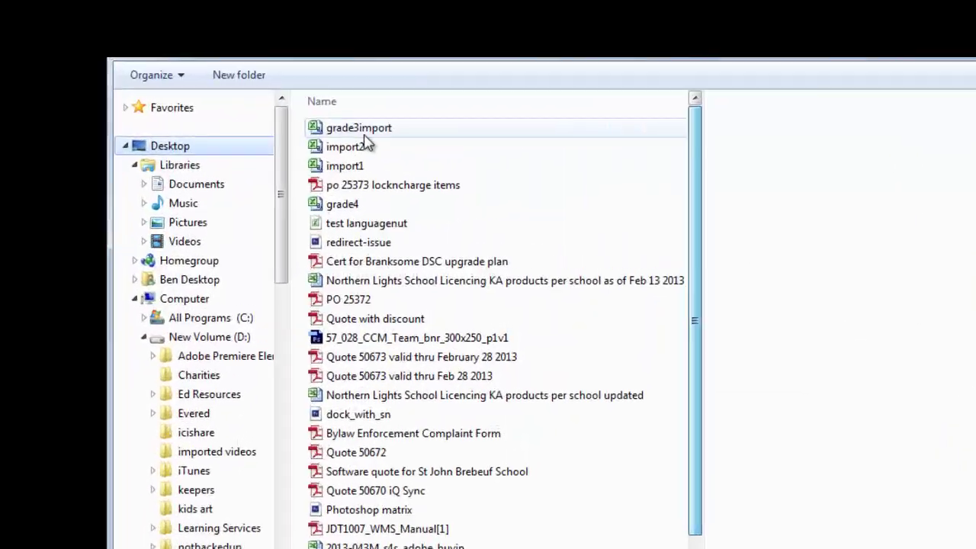
left_click(364, 135)
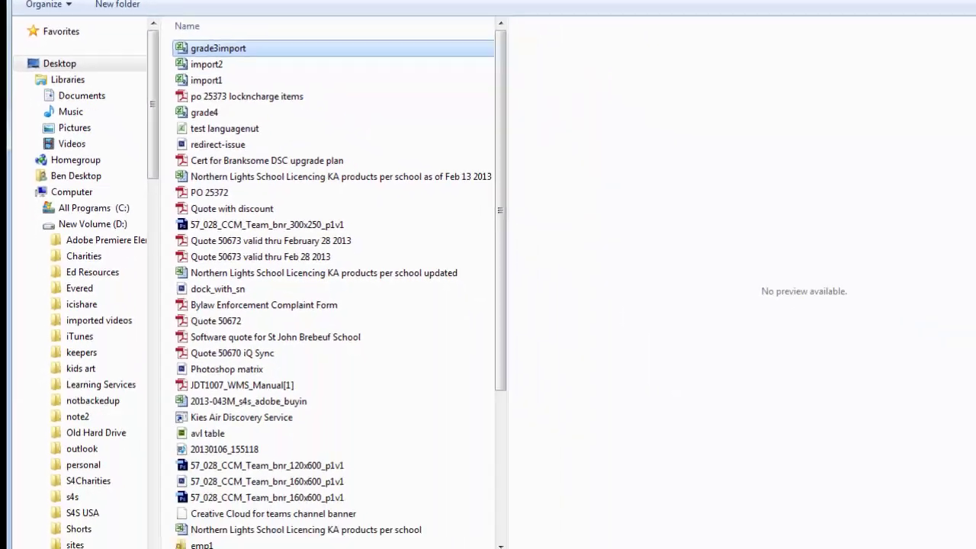
left_click(843, 525)
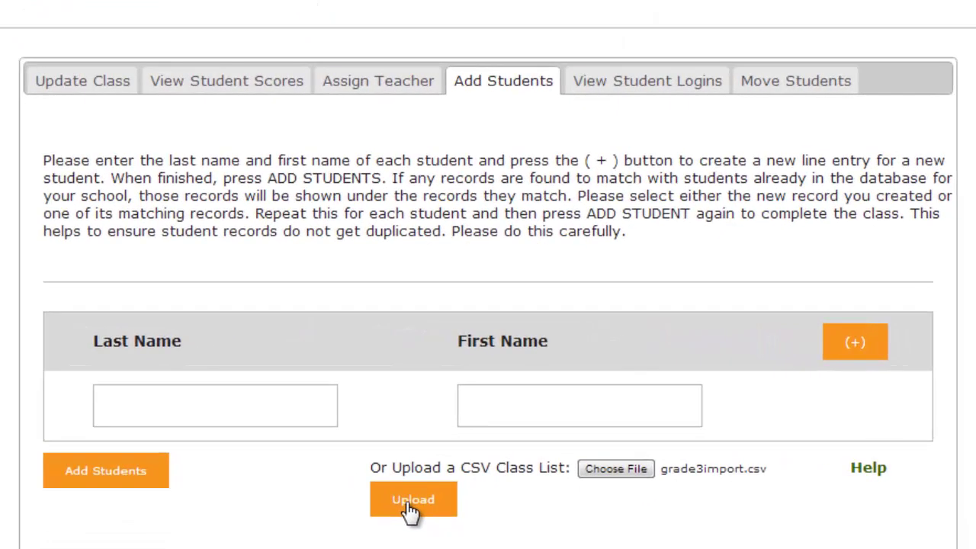
left_click(411, 503)
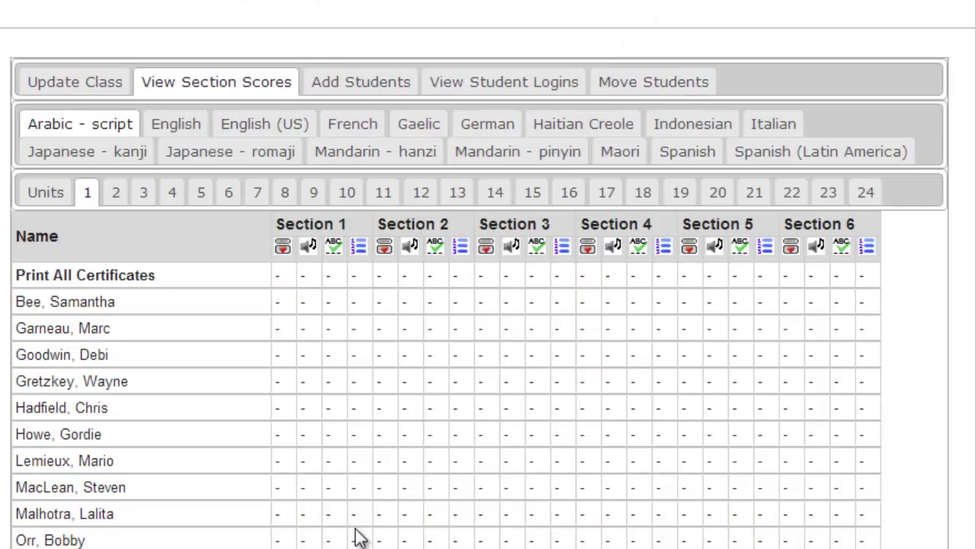
Step: Scroll through the Grade 3 section scores grid to check the imported student names
scroll(152, 319, "down", 2)
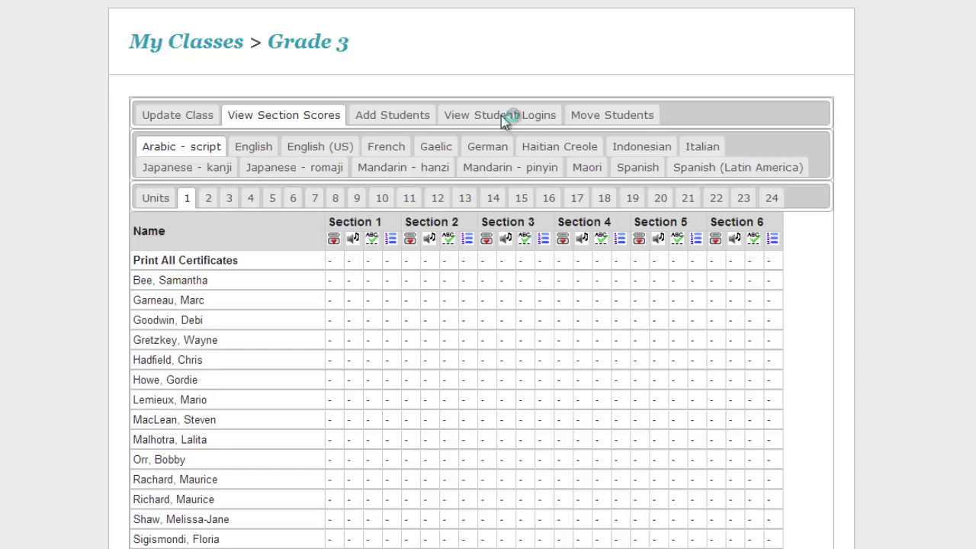
Step: Show the Grade 3 students' generated usernames and passwords
left_click(501, 115)
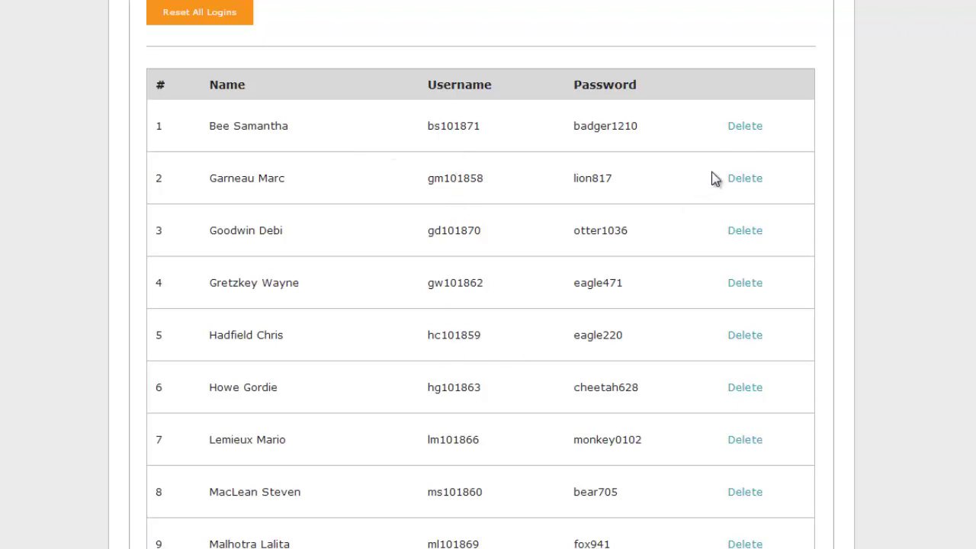
scroll(689, 546, "down", 3)
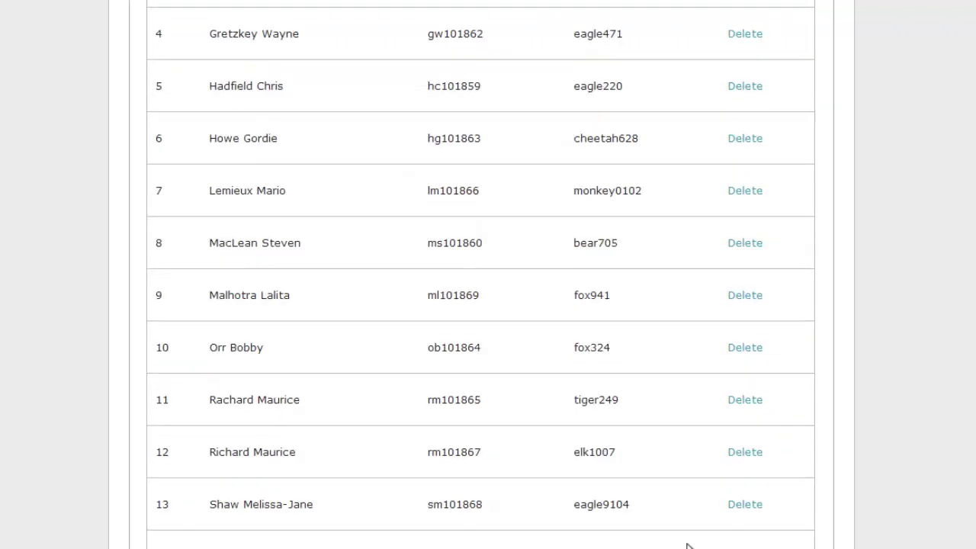
scroll(688, 546, "up", 5)
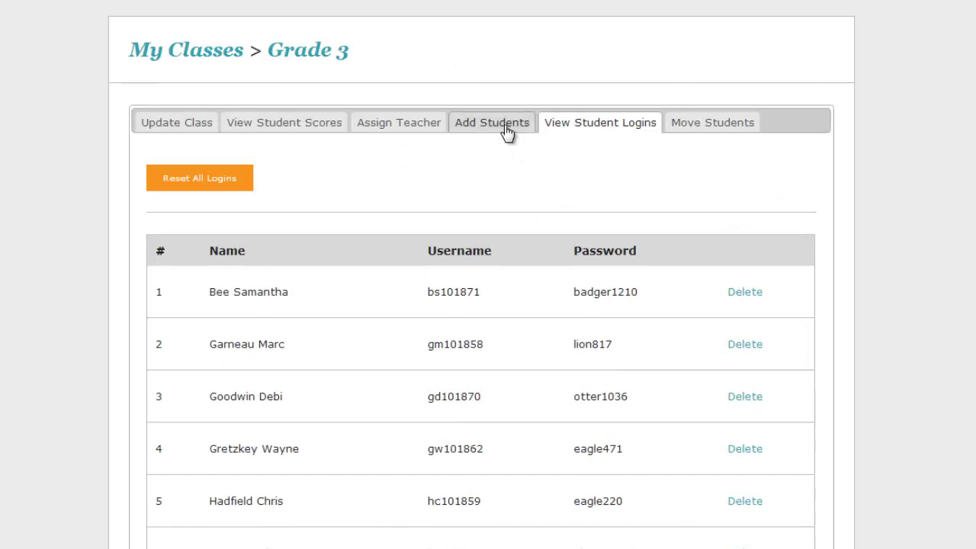
scroll(482, 351, "down", 7)
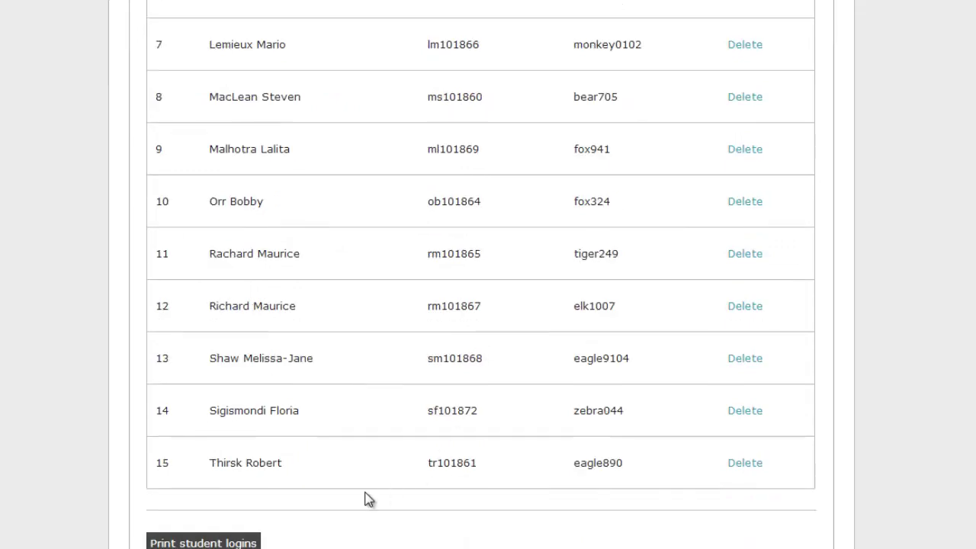
scroll(198, 533, "down", 1)
Step: Open the printable student login sheet, close it, and return to My Classes
left_click(218, 499)
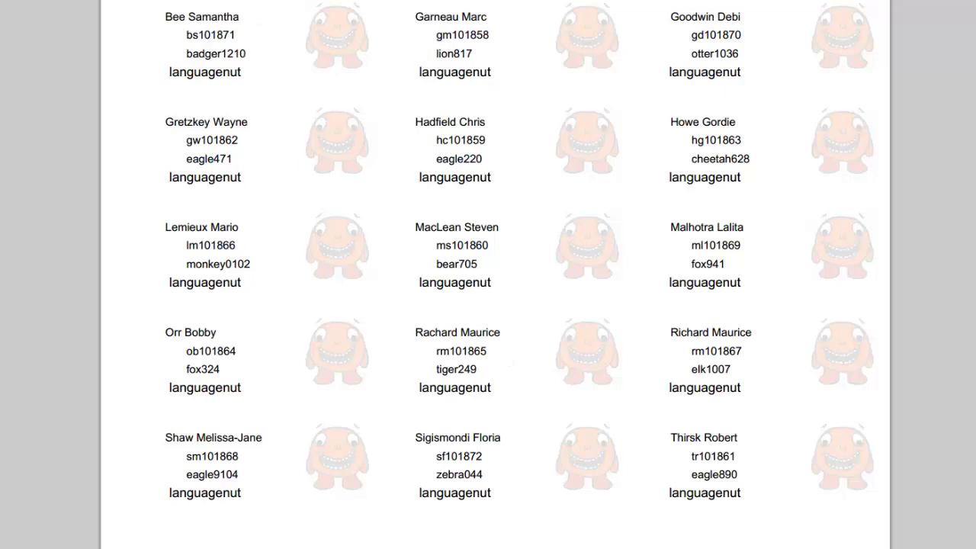
key("ctrl+w")
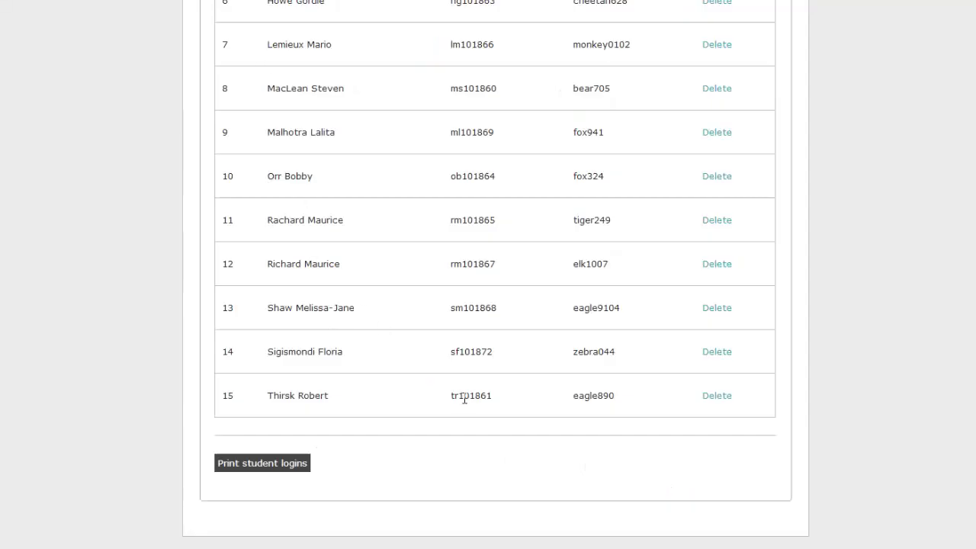
scroll(461, 396, "up", 5)
scroll(456, 390, "up", 3)
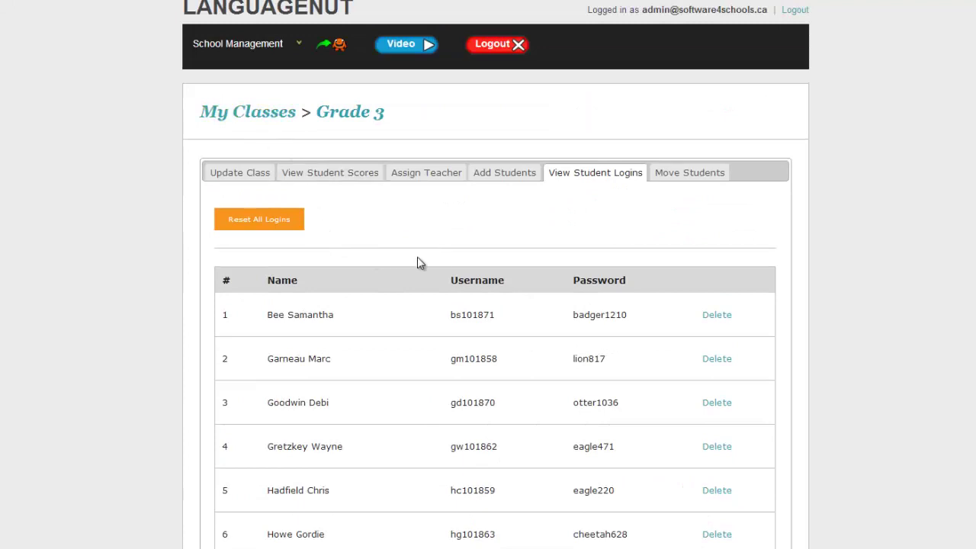
left_click(273, 119)
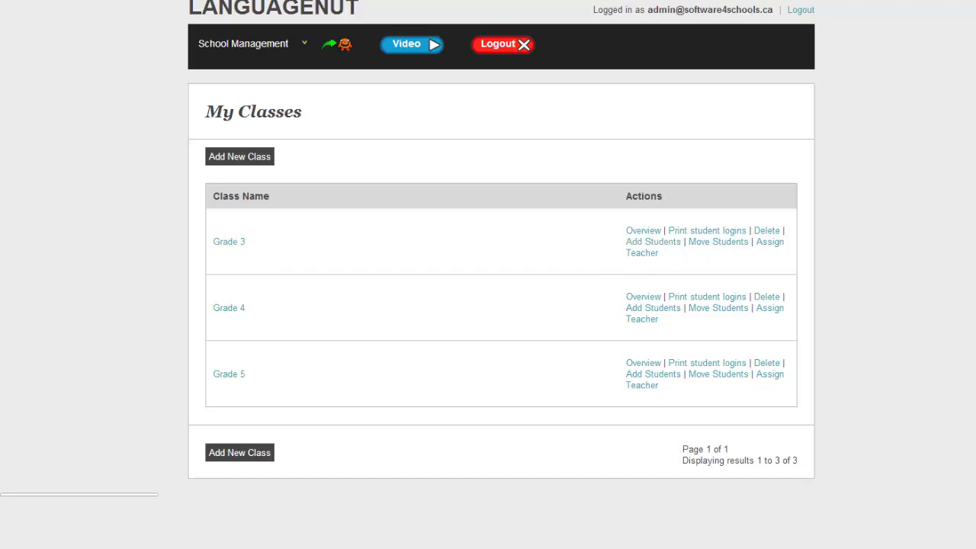
Step: Open Grade 3's Assign Teacher tab, find the School Teachers list empty, and try saving
key("alt+Tab")
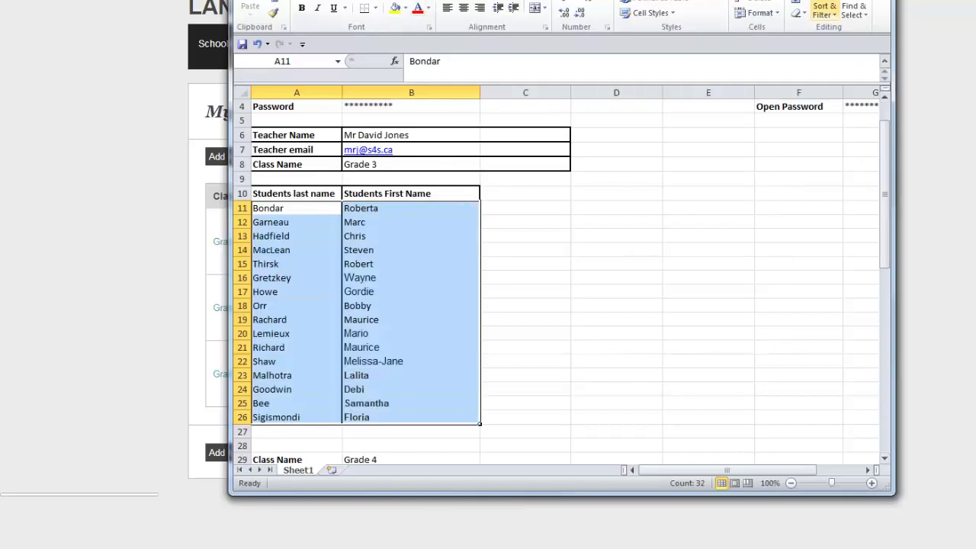
key("alt+Tab")
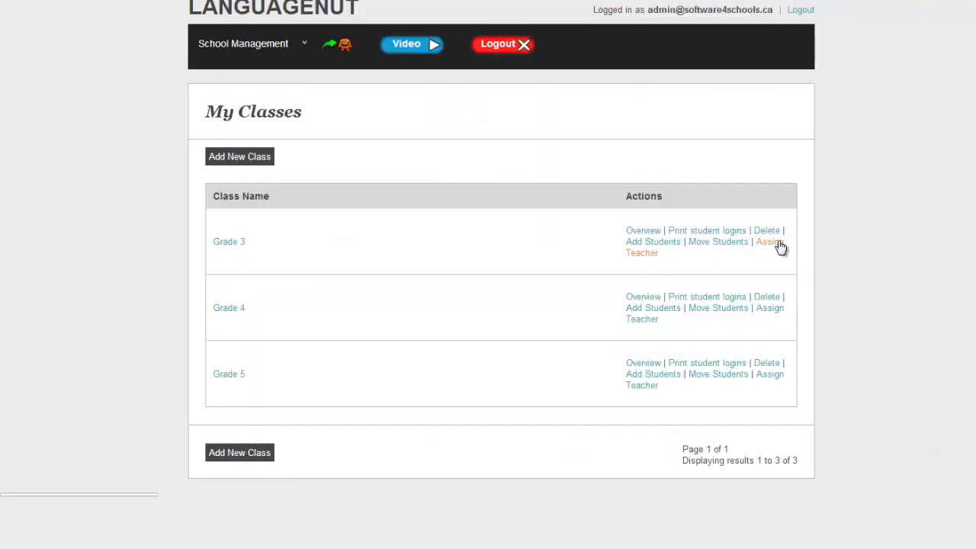
left_click(779, 242)
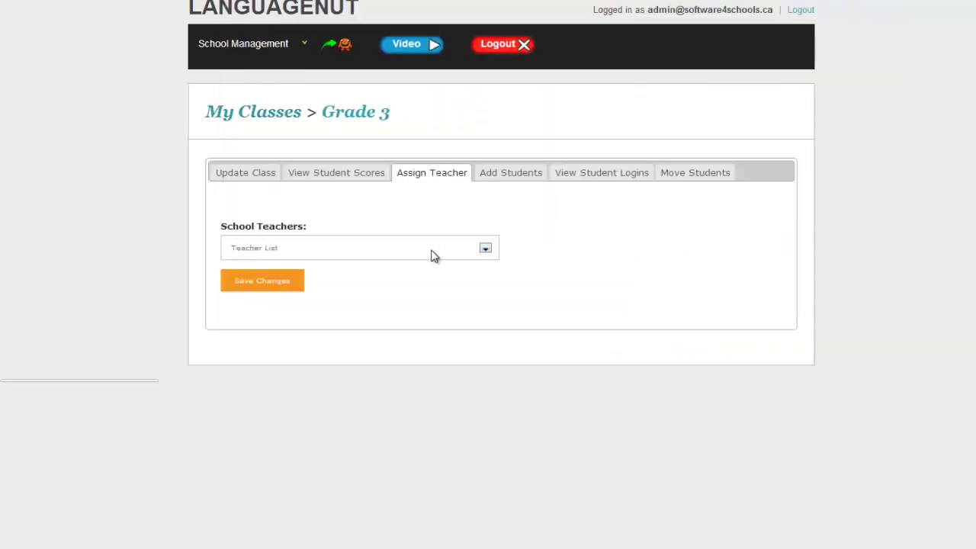
left_click(306, 251)
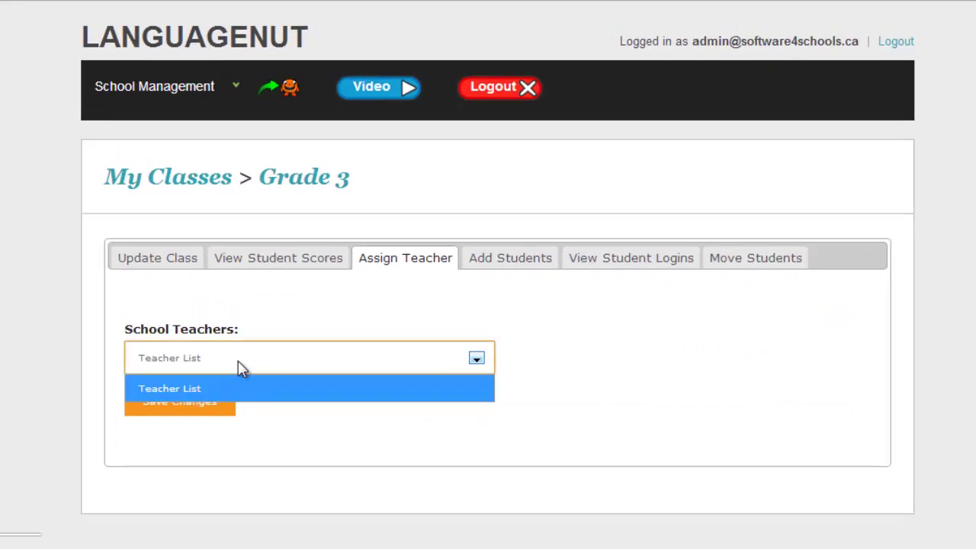
left_click(238, 362)
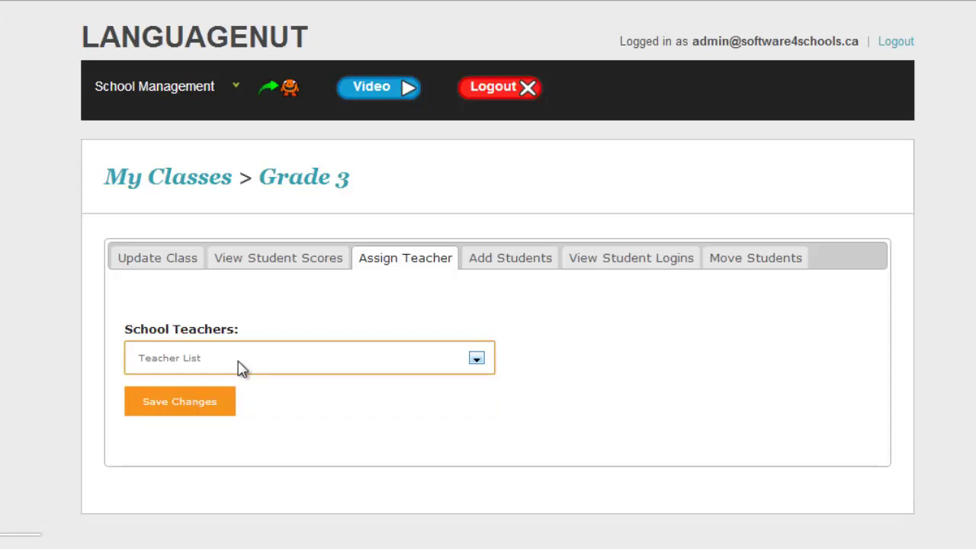
left_click(200, 414)
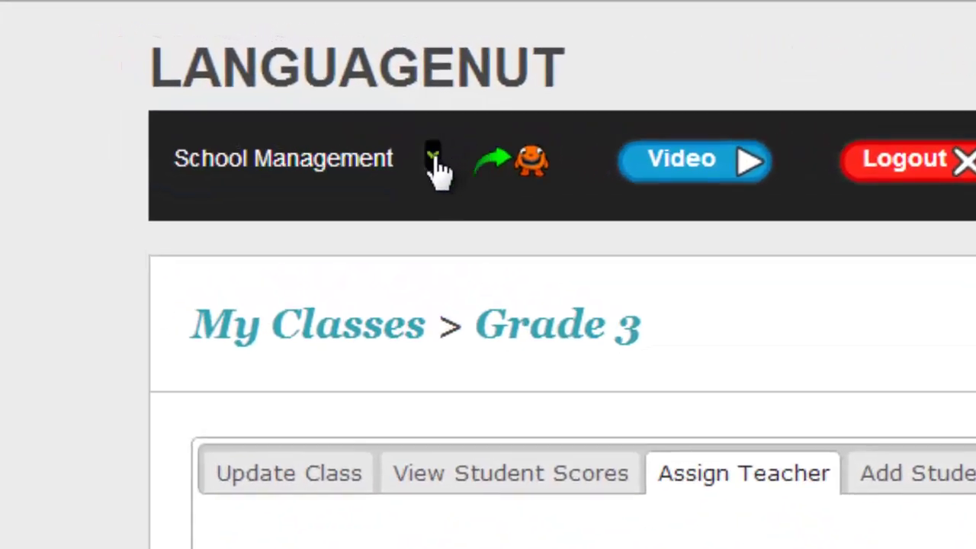
Step: Open the Users Add form and enter the teacher's e-mail address as username
left_click(434, 157)
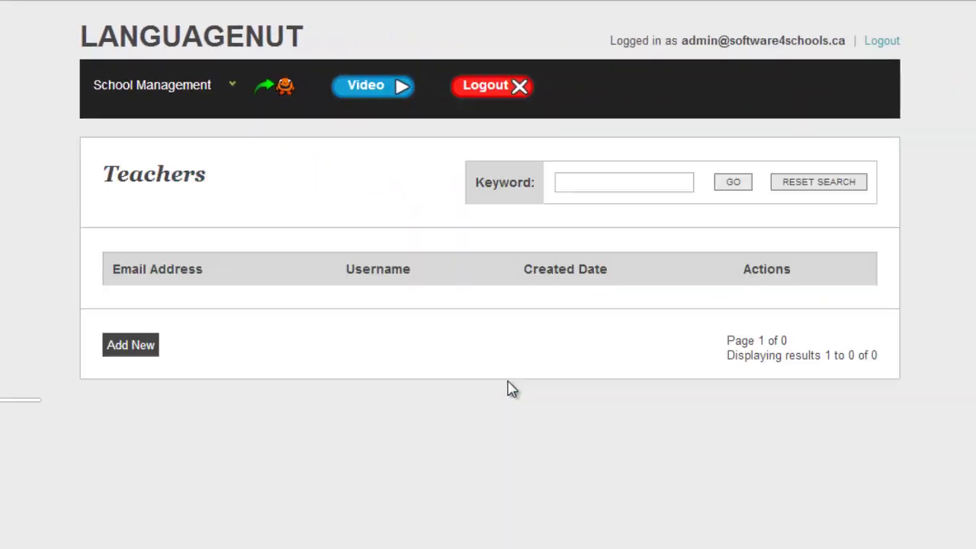
left_click(150, 352)
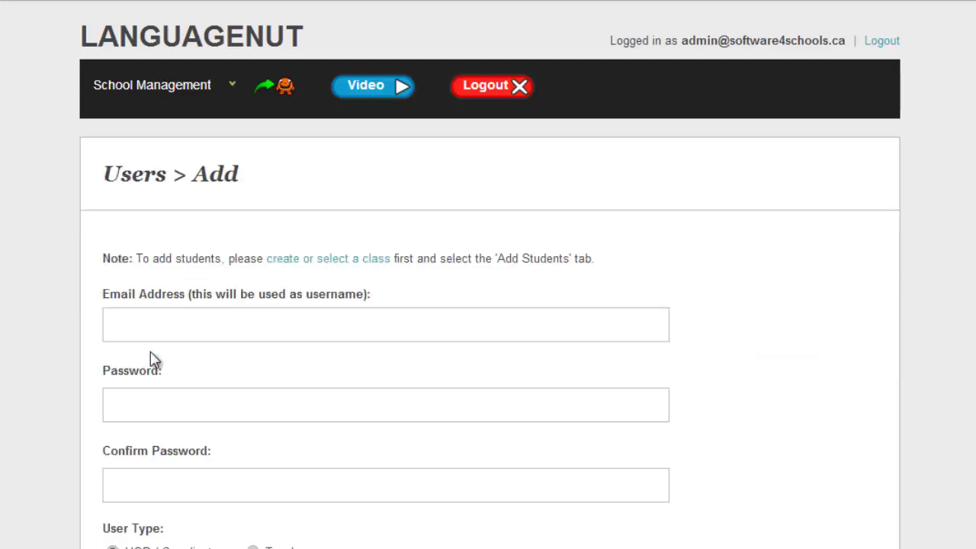
left_click(177, 323)
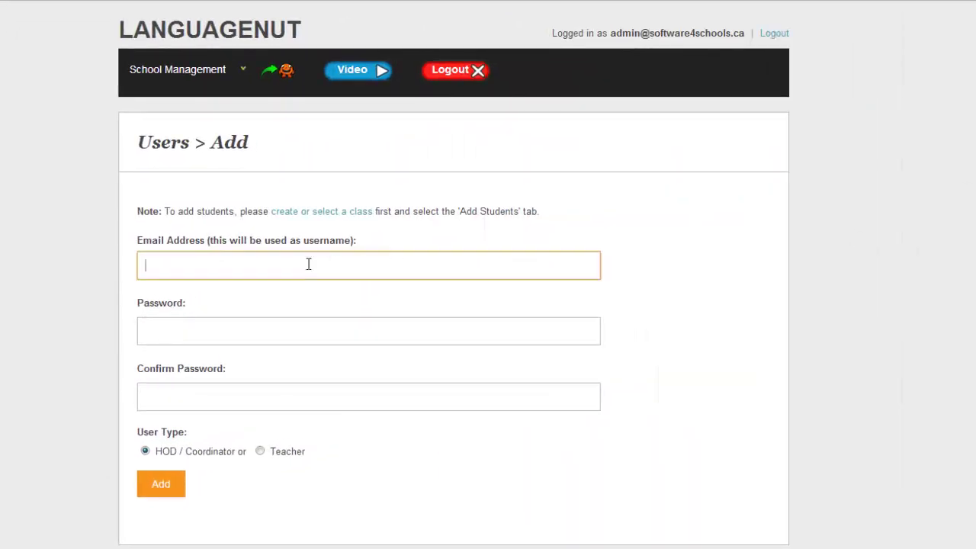
left_click(309, 264)
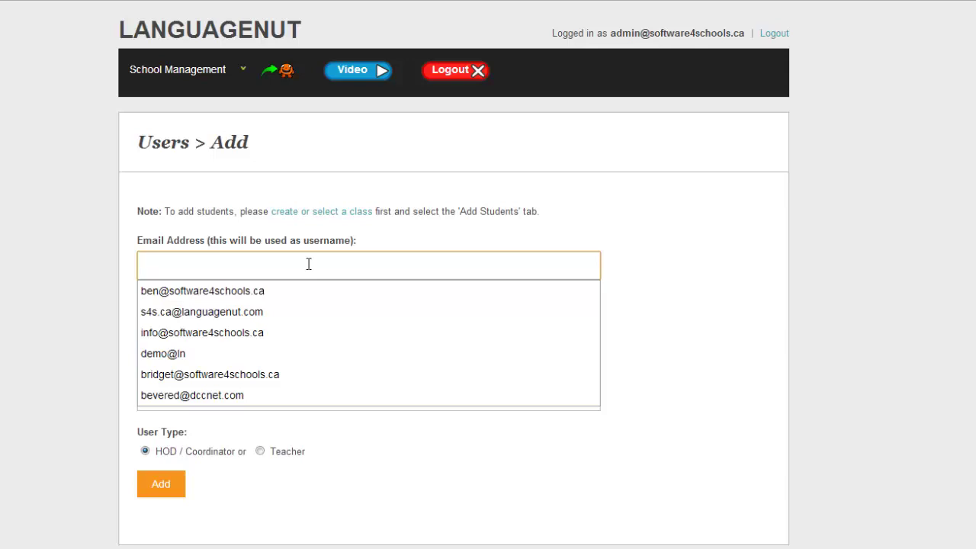
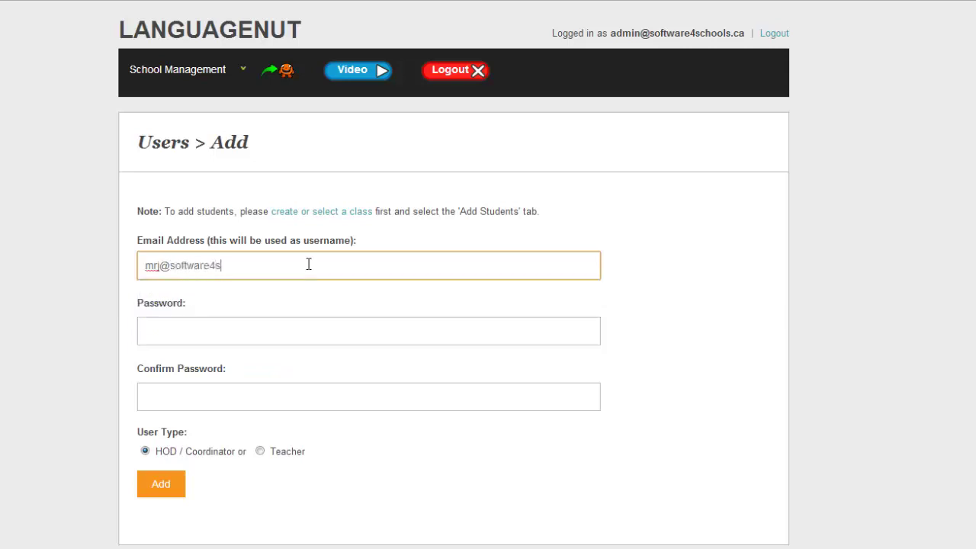
key("Tab")
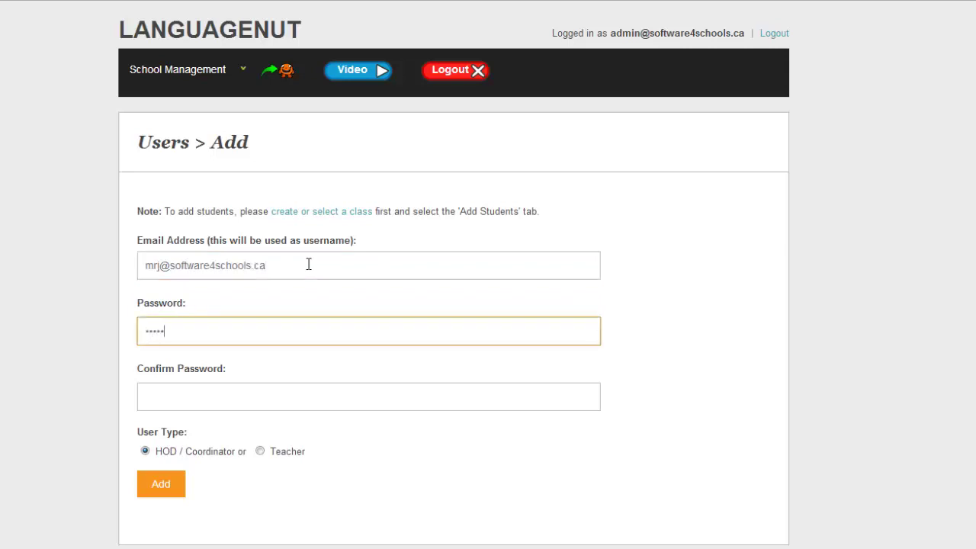
Step: Enter the new user's password and its confirmation, then reselect the password and e-mail entries
key("ctrl+a")
type("m")
key("Tab")
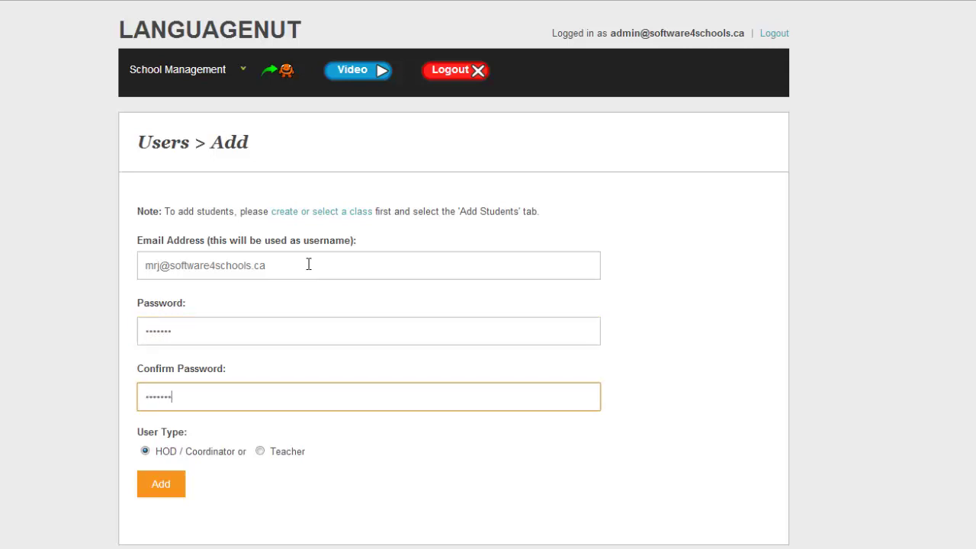
double_click(166, 330)
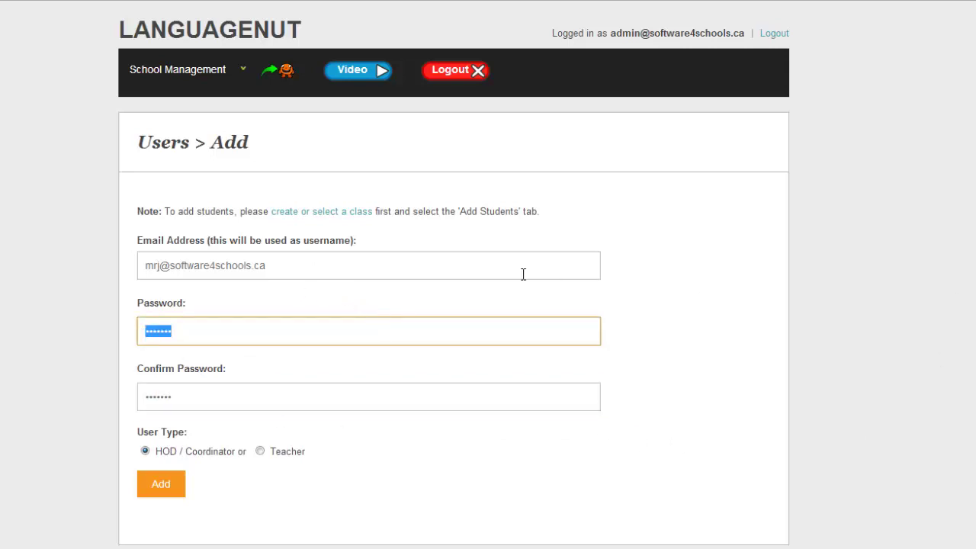
left_click(284, 272)
left_click_drag(285, 272, 143, 269)
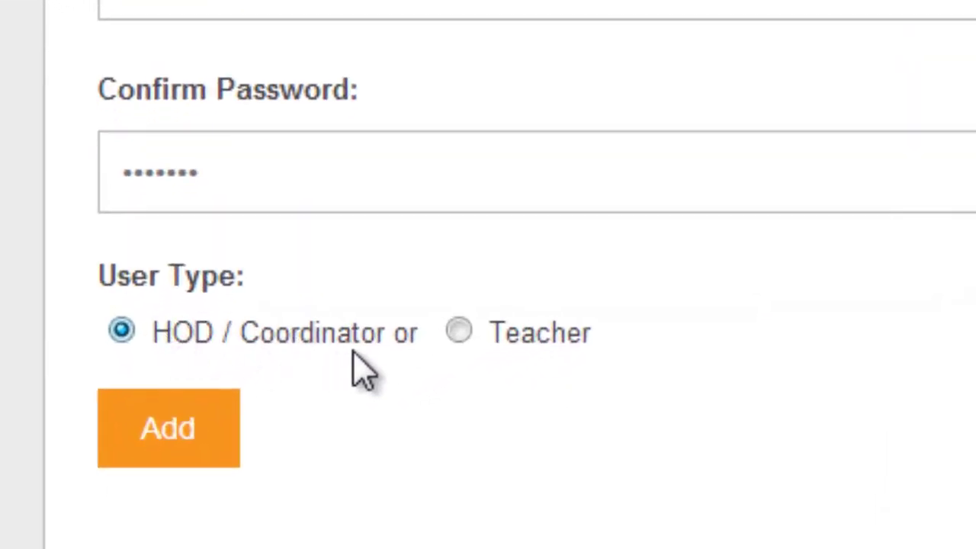
Step: Add the user as a Teacher and save the teacher's first and last name
left_click(458, 334)
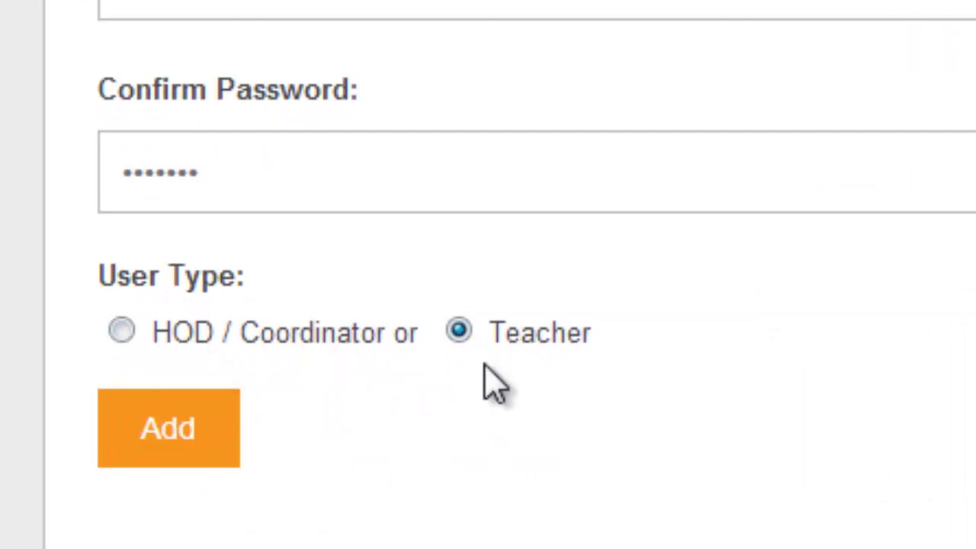
left_click(168, 442)
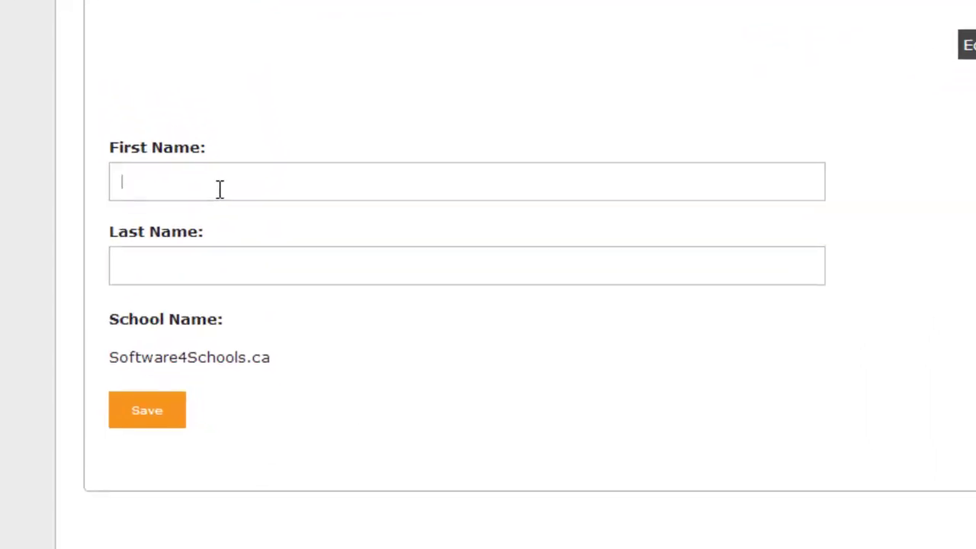
left_click(273, 322)
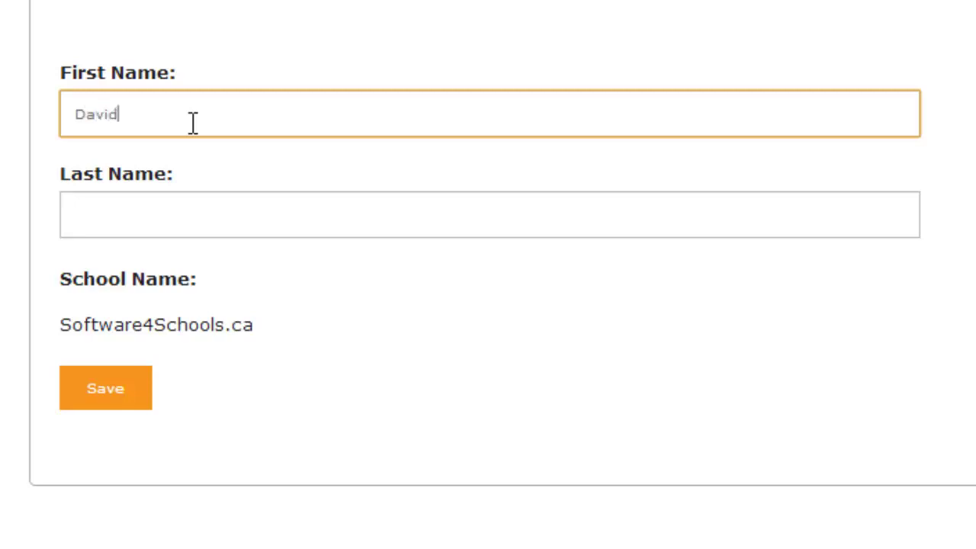
key("Tab")
key("Down")
key("Tab")
left_click(122, 396)
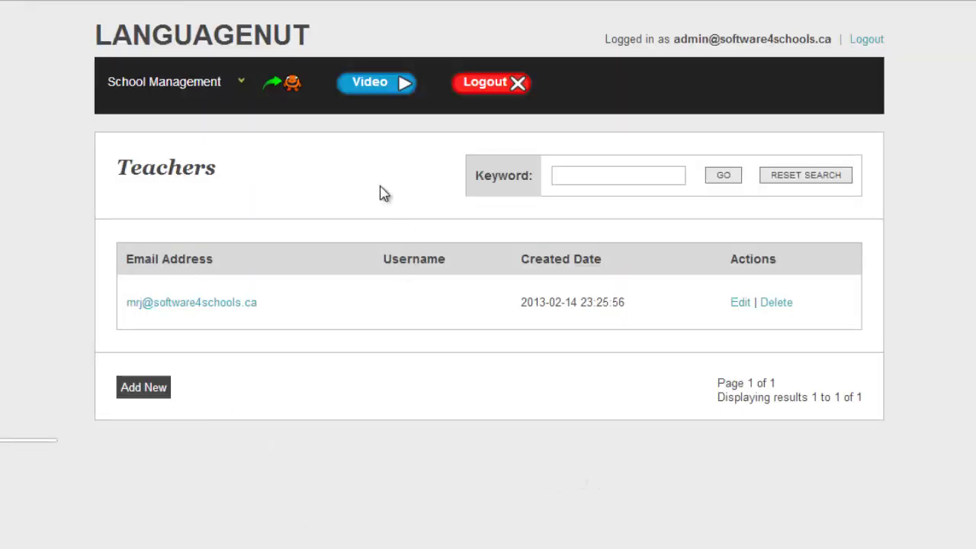
Step: From School Management > Classes, pick the new teacher for Grade 3 and save the change
left_click(178, 89)
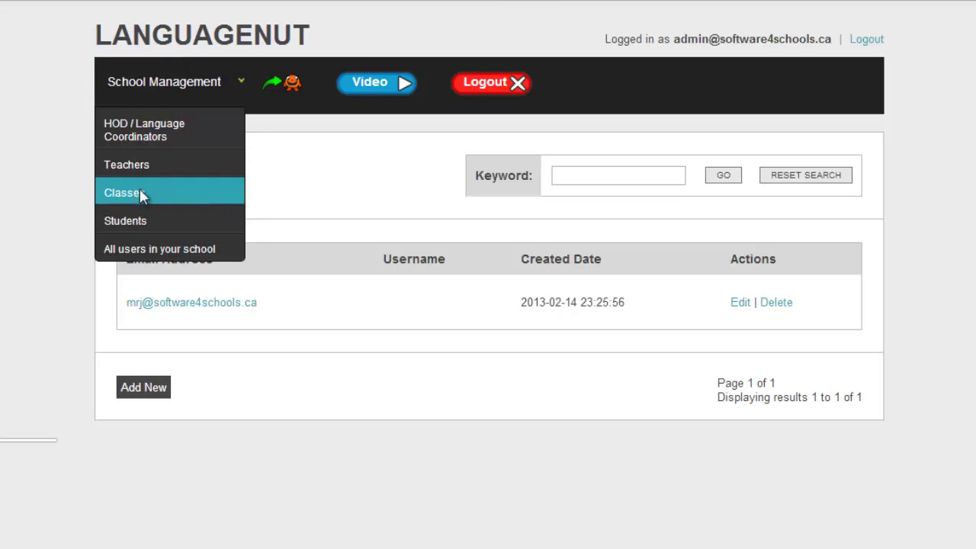
left_click(140, 196)
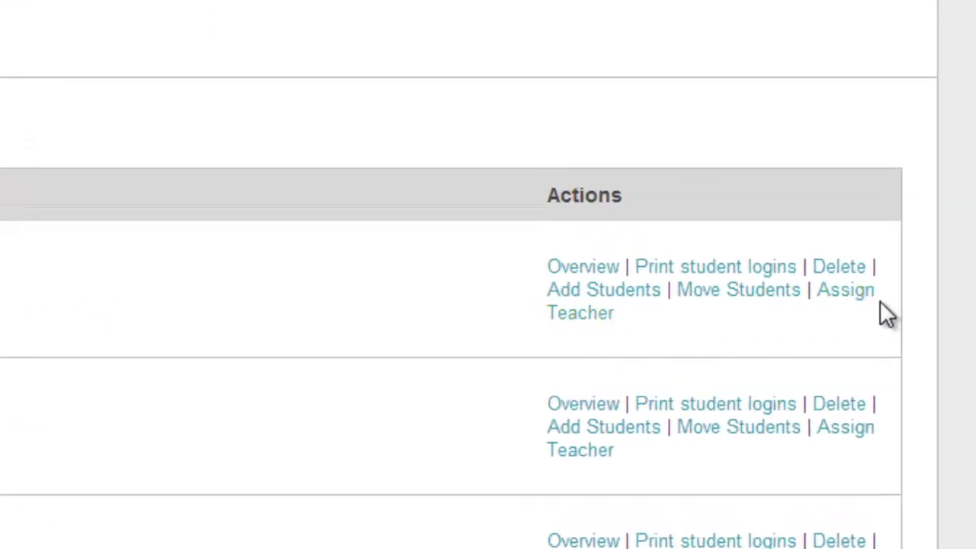
left_click(842, 330)
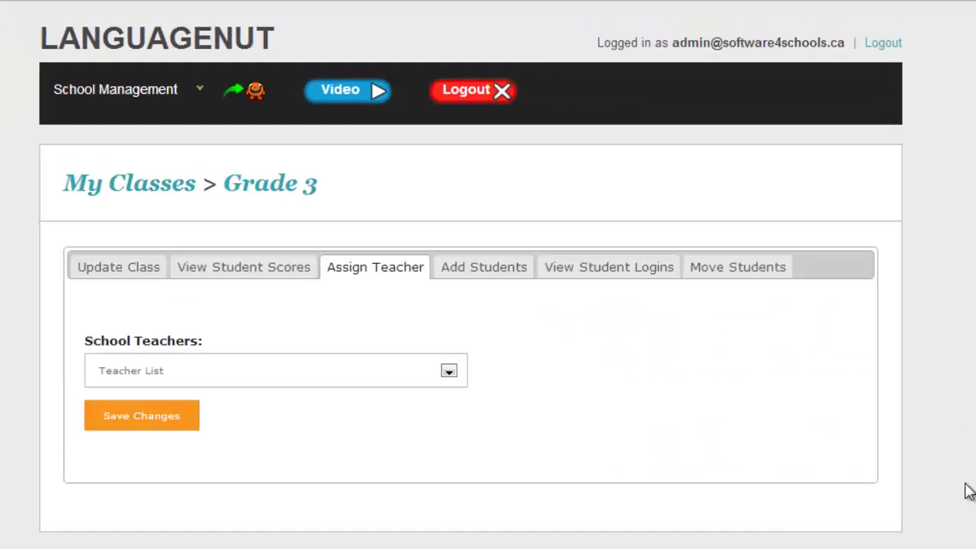
left_click(389, 378)
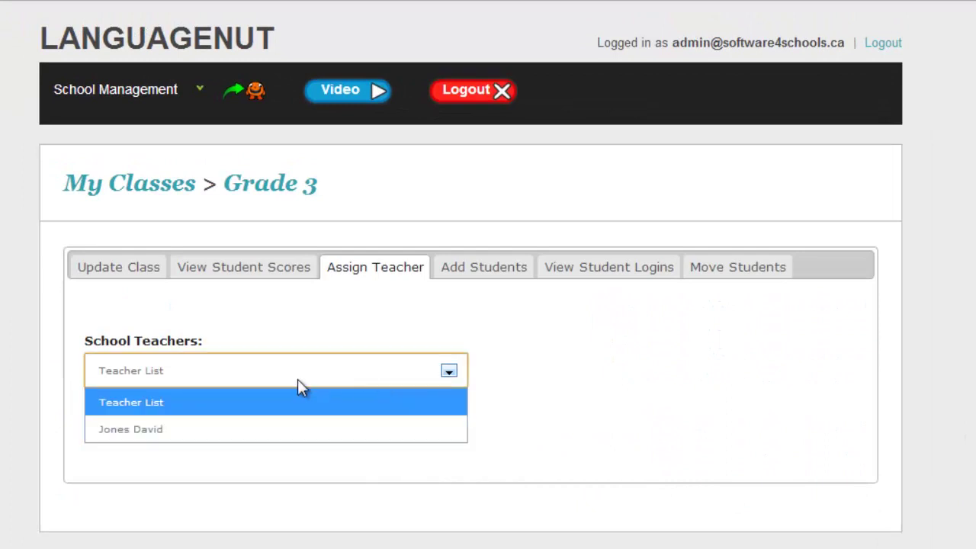
left_click(186, 430)
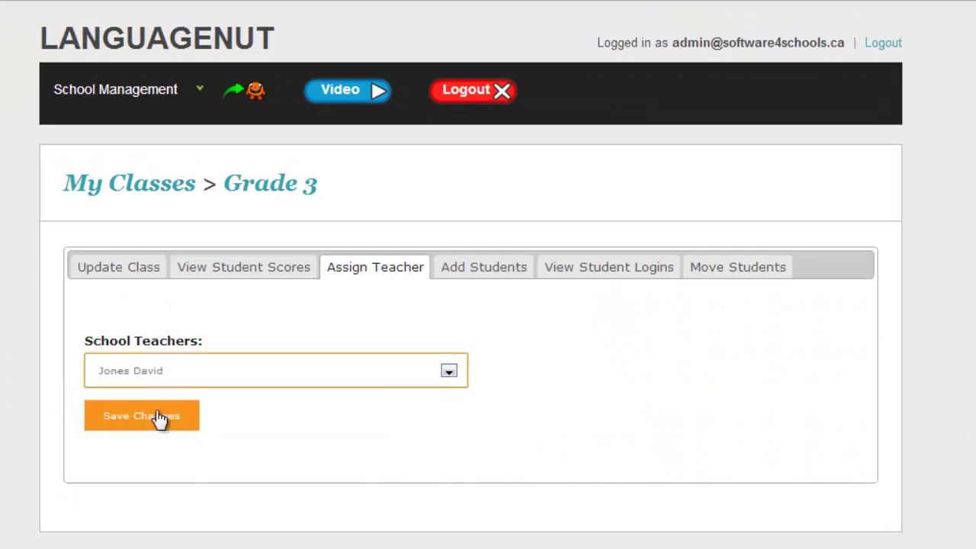
left_click(156, 424)
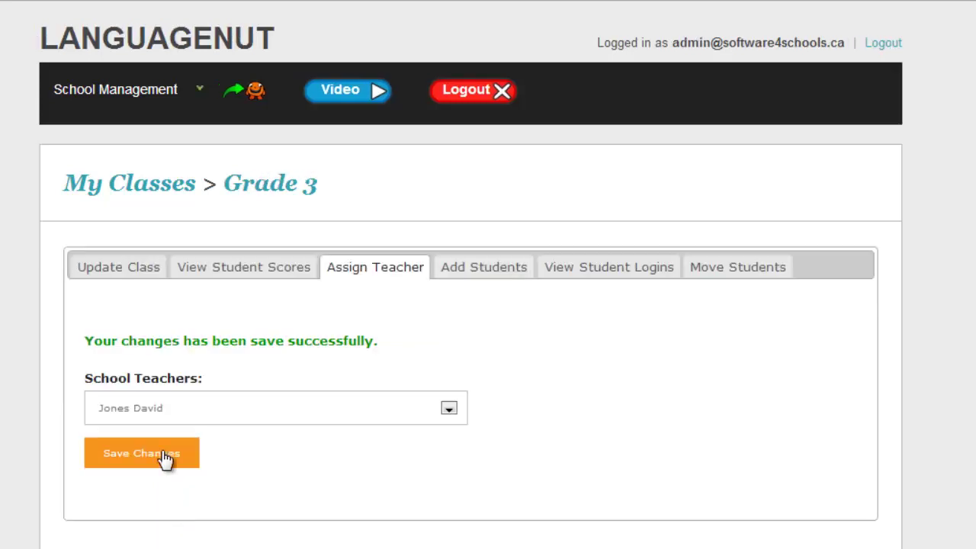
left_click(166, 459)
Step: Show Grade 3's Unit 1 French scores via Student Logins and Student Scores, scrolling through the students
left_click(607, 266)
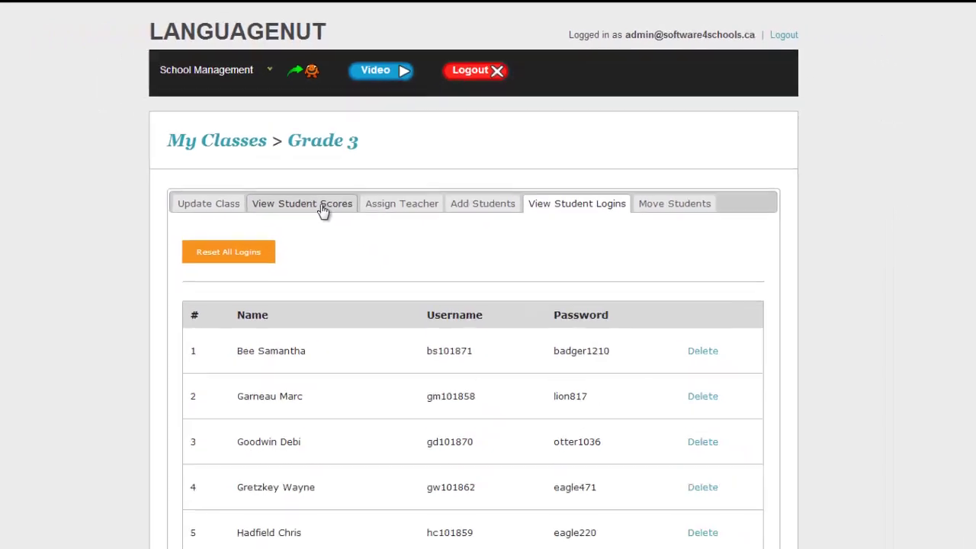
left_click(284, 252)
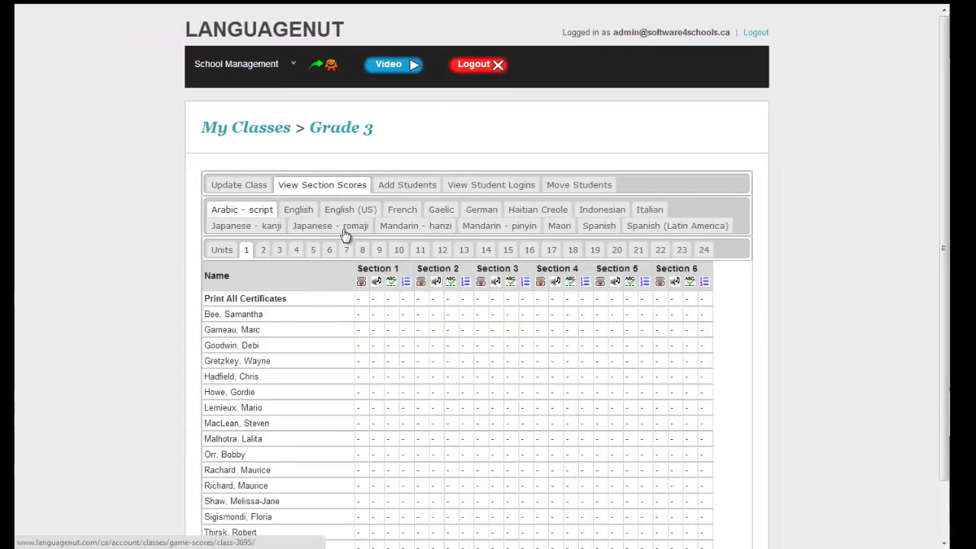
left_click(404, 213)
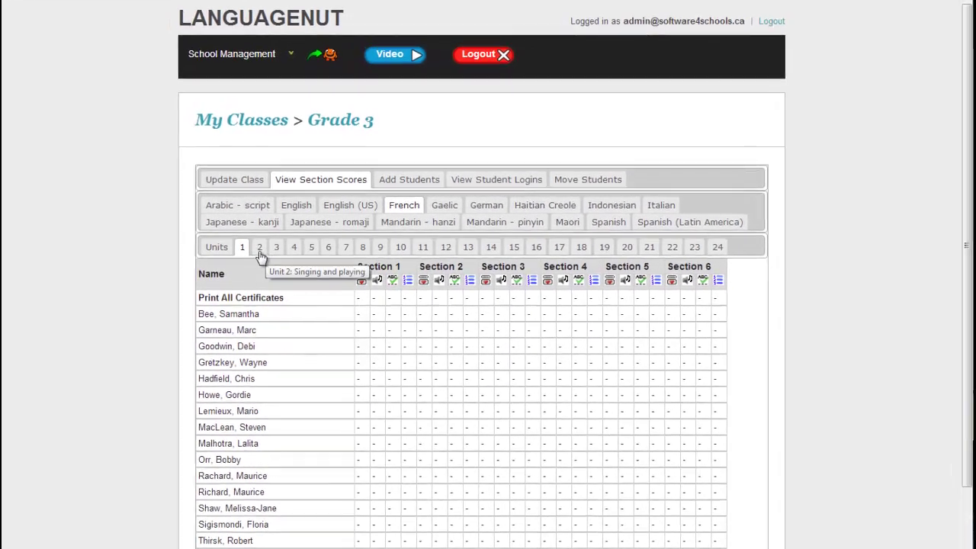
scroll(574, 370, "down", 1)
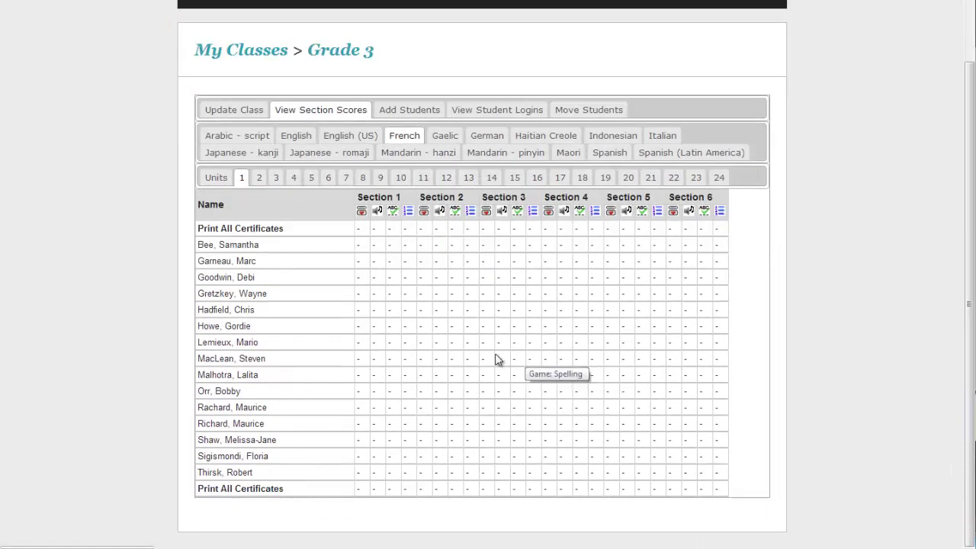
scroll(512, 356, "up", 1)
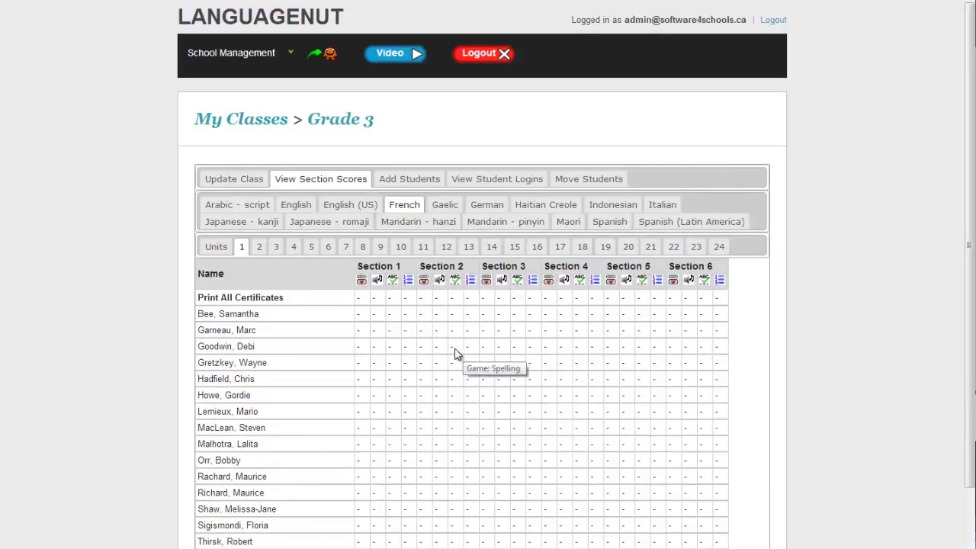
scroll(455, 354, "down", 1)
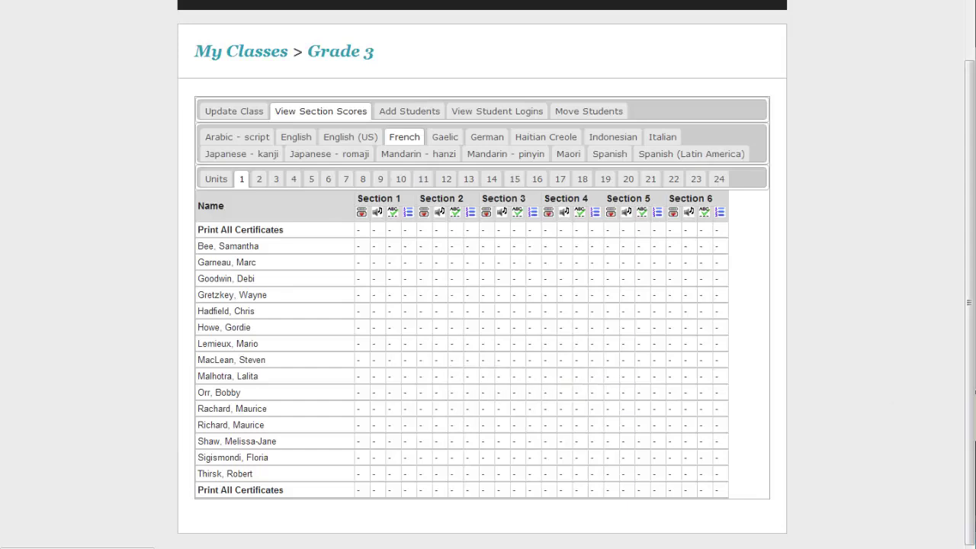
scroll(800, 355, "up", 1)
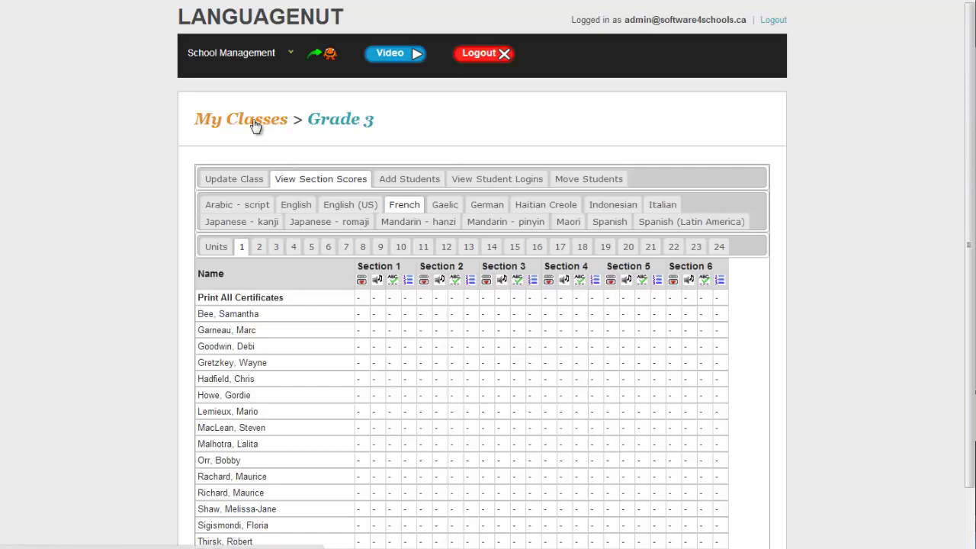
Step: Check Grade 4's Assign Teacher list without choosing anyone, then open the school's Teachers list
left_click(255, 126)
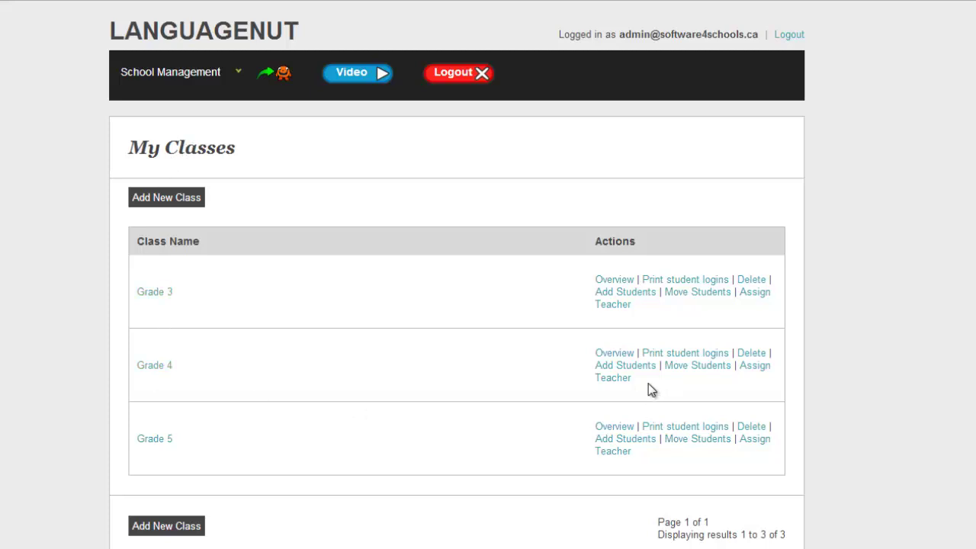
left_click(758, 368)
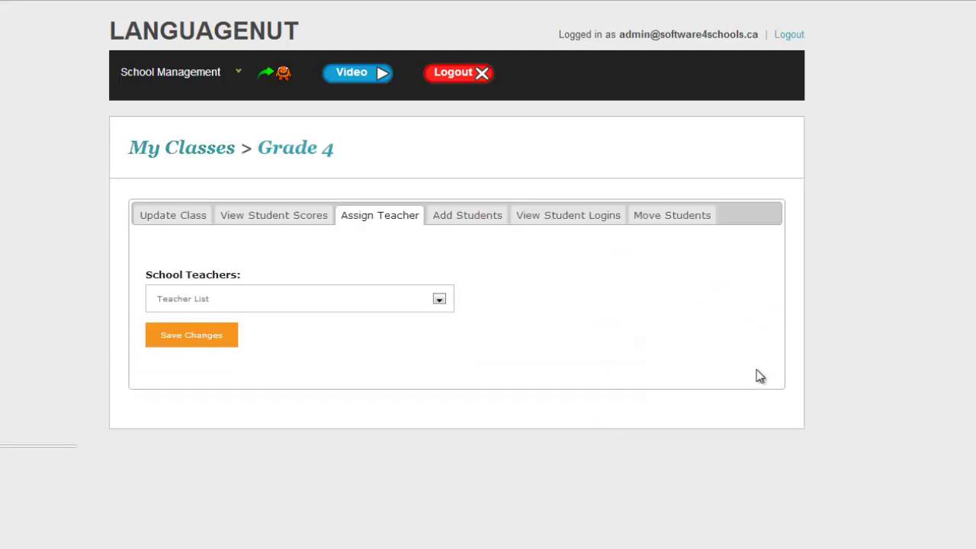
left_click(369, 303)
left_click(358, 373)
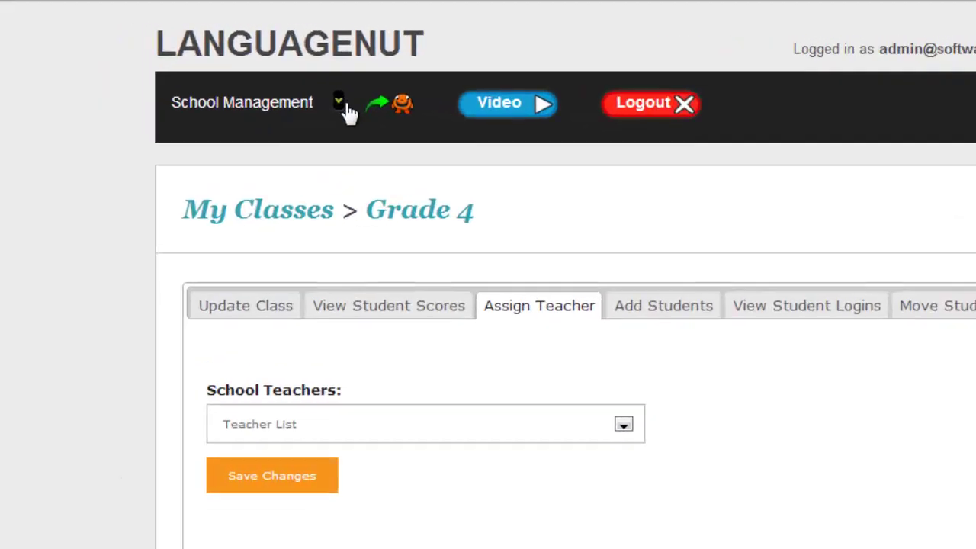
left_click(240, 73)
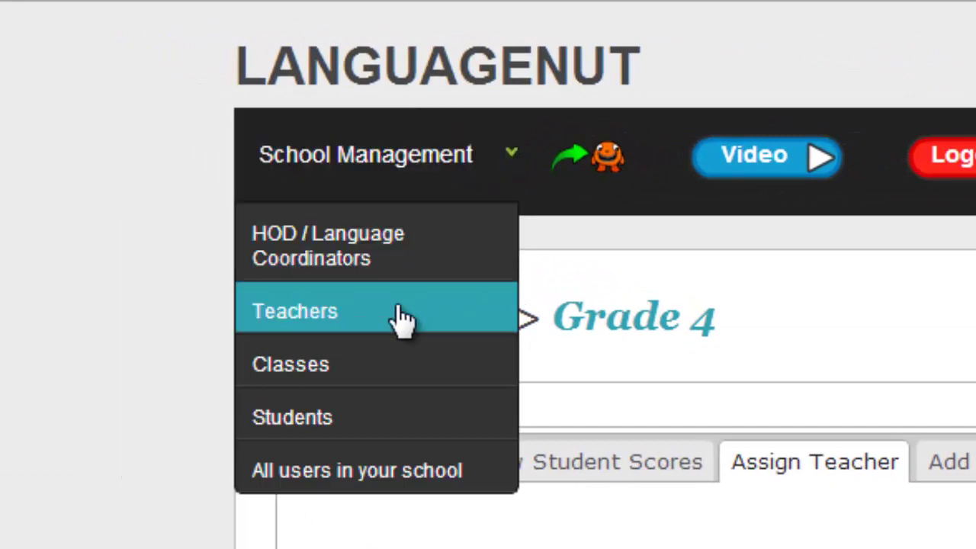
left_click(401, 319)
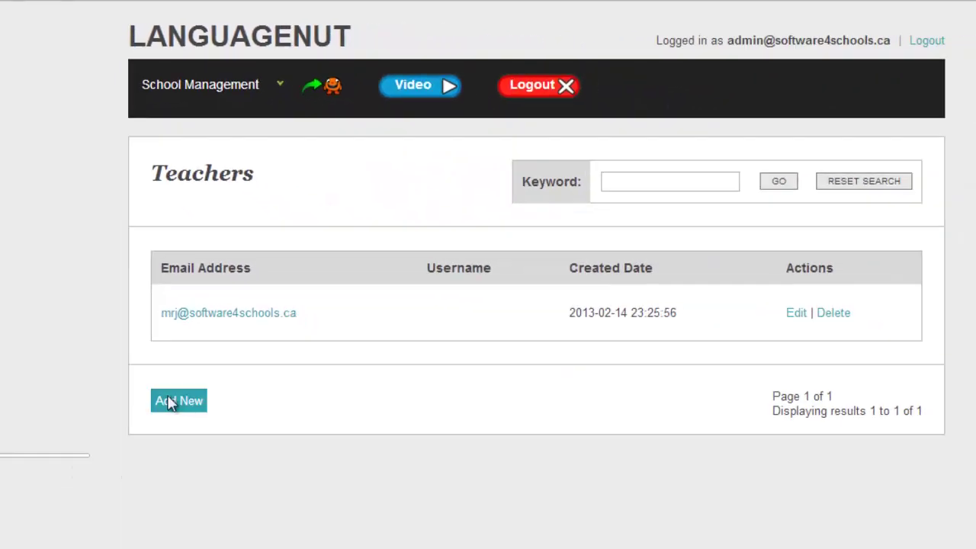
Step: Start a new user account with the teacher's email address and password, confirmed twice
left_click(169, 404)
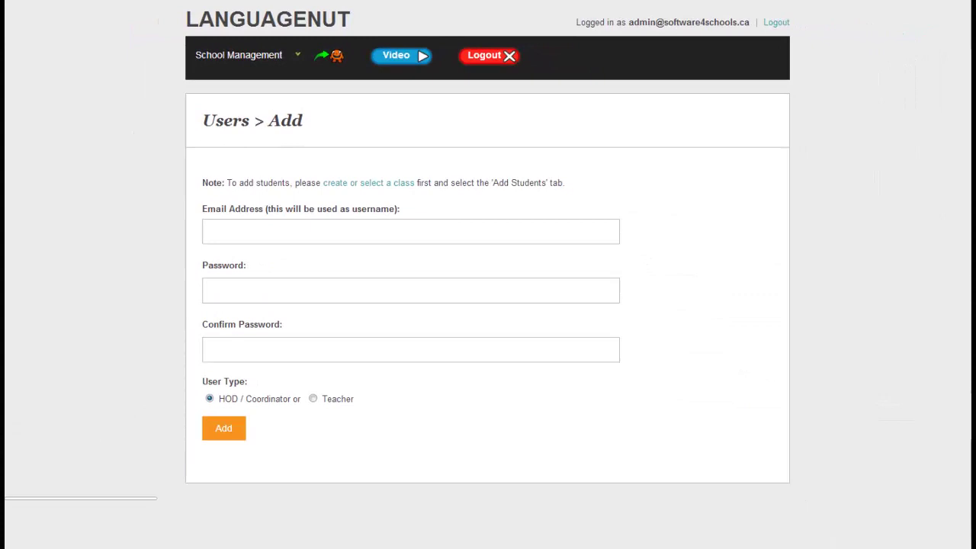
left_click(313, 231)
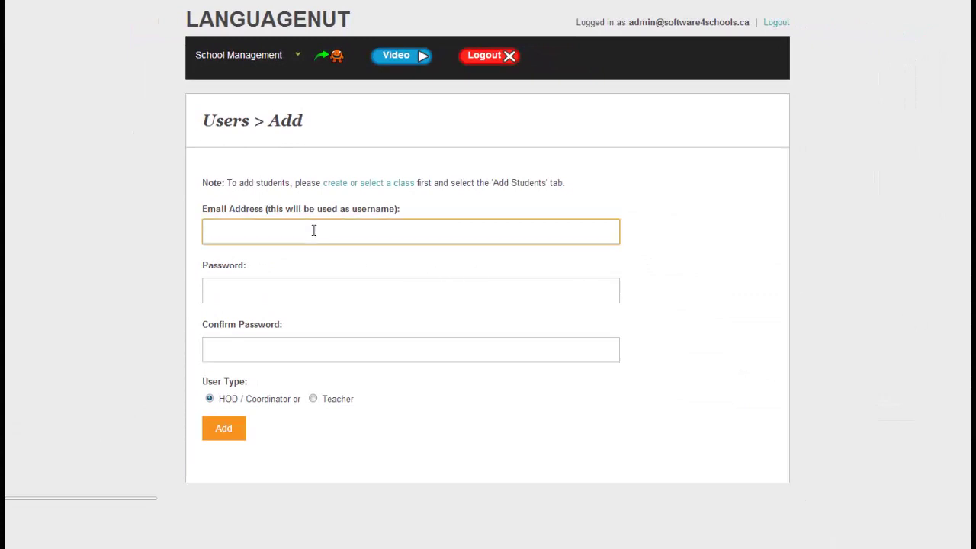
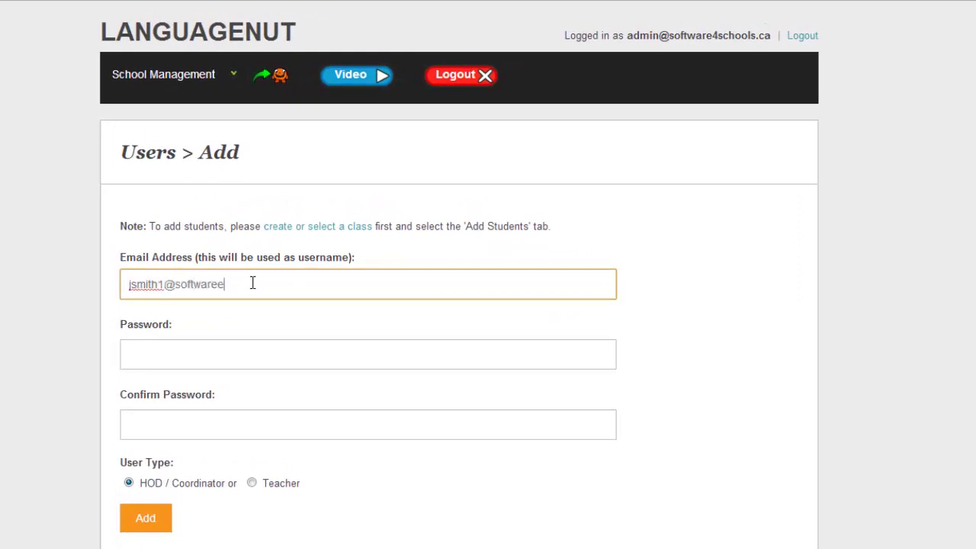
key("Tab")
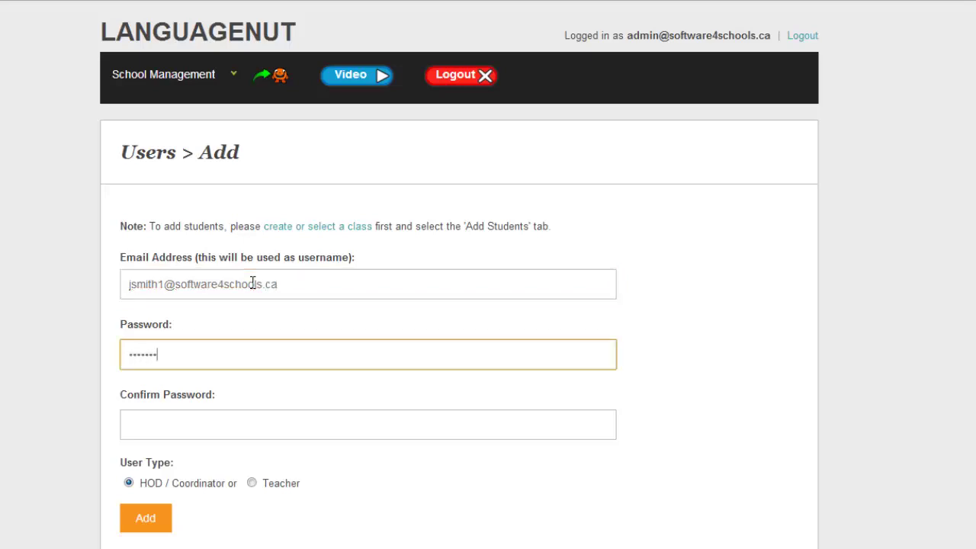
key("Tab")
key("ctrl+a")
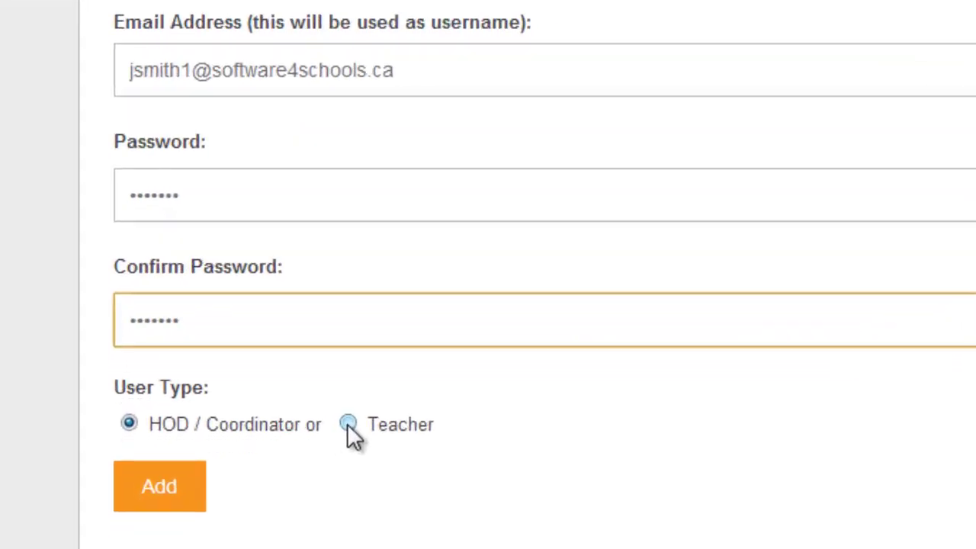
Step: Make the account a Teacher and save the teacher's first and last name
left_click(252, 483)
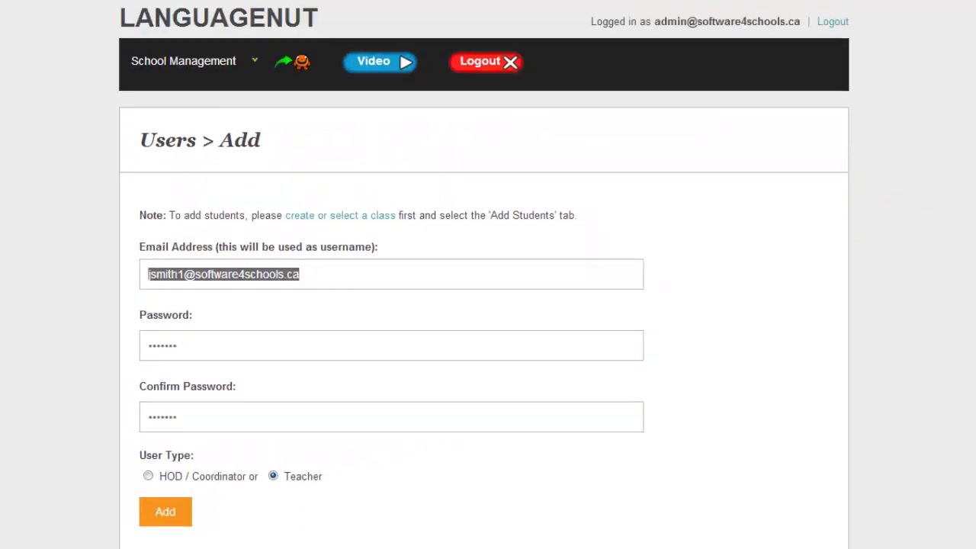
left_click(166, 511)
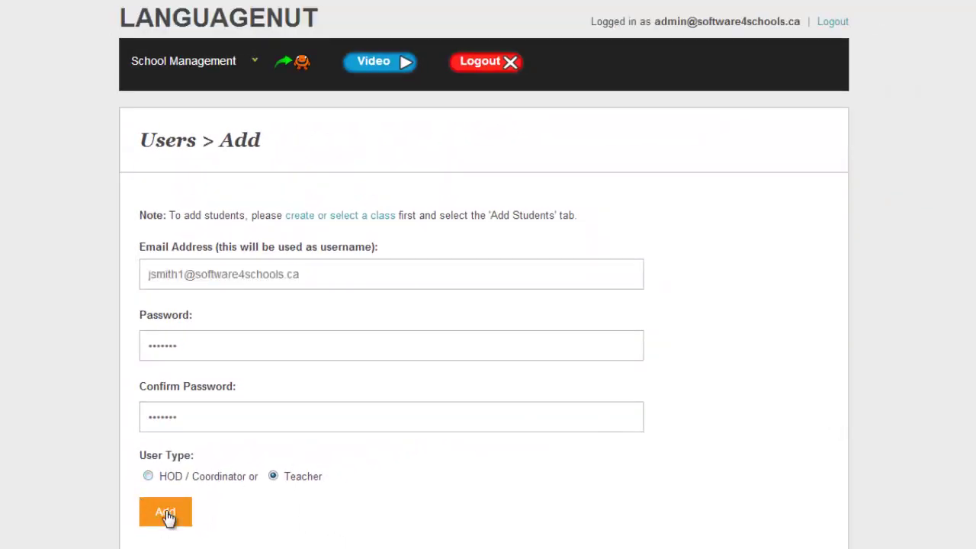
left_click(198, 363)
type("Jayne")
key("Tab")
type("Smith")
key("Down")
key("Tab")
left_click(208, 530)
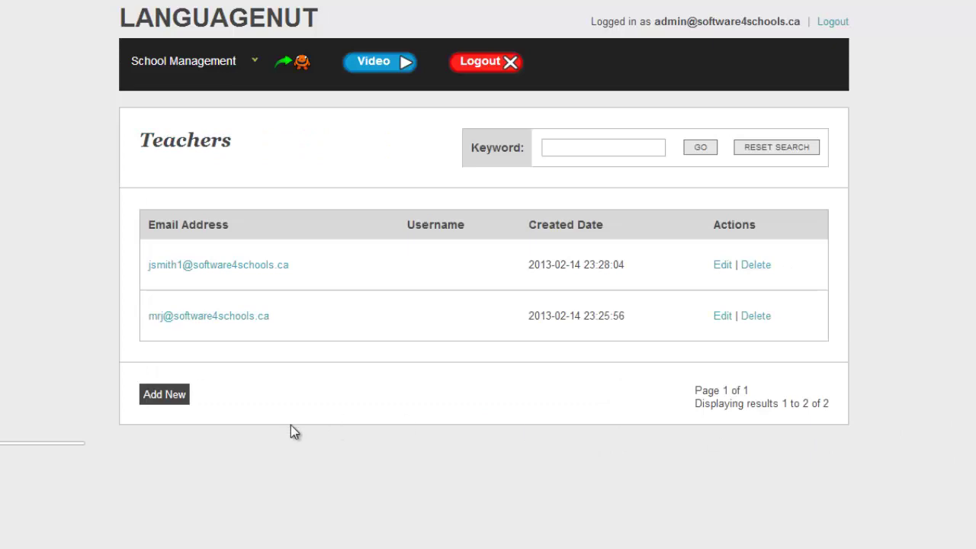
Step: Start another user account, entering the teacher's email address and password twice
left_click(164, 395)
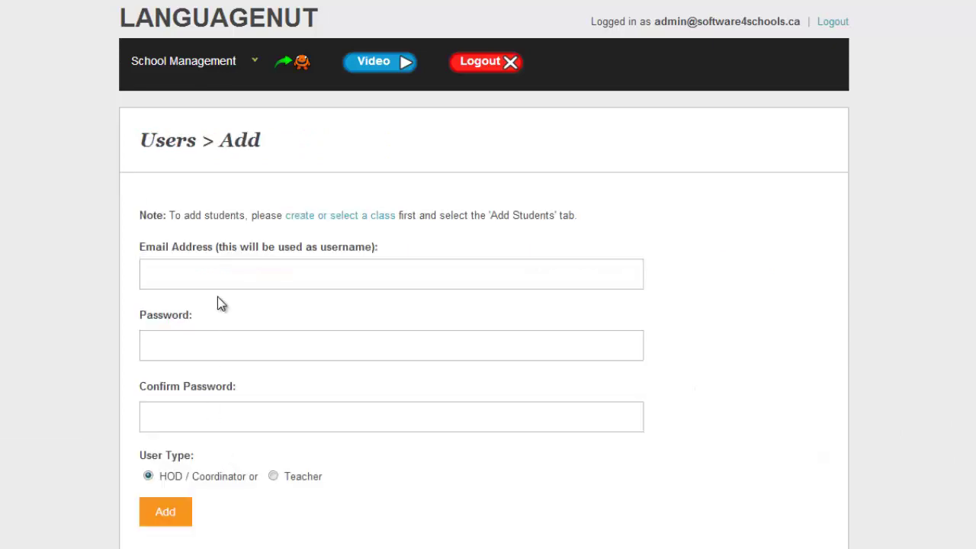
left_click(237, 280)
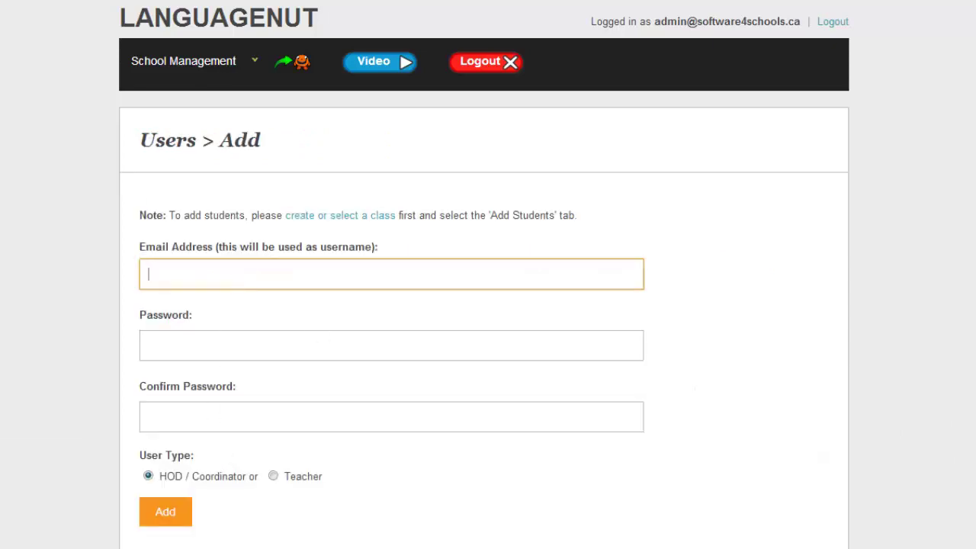
left_click(312, 276)
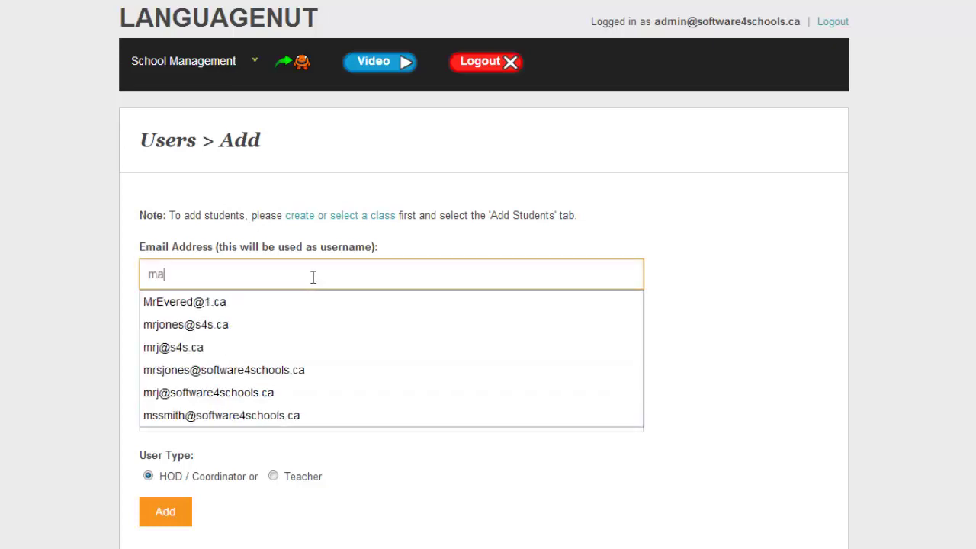
key("Tab")
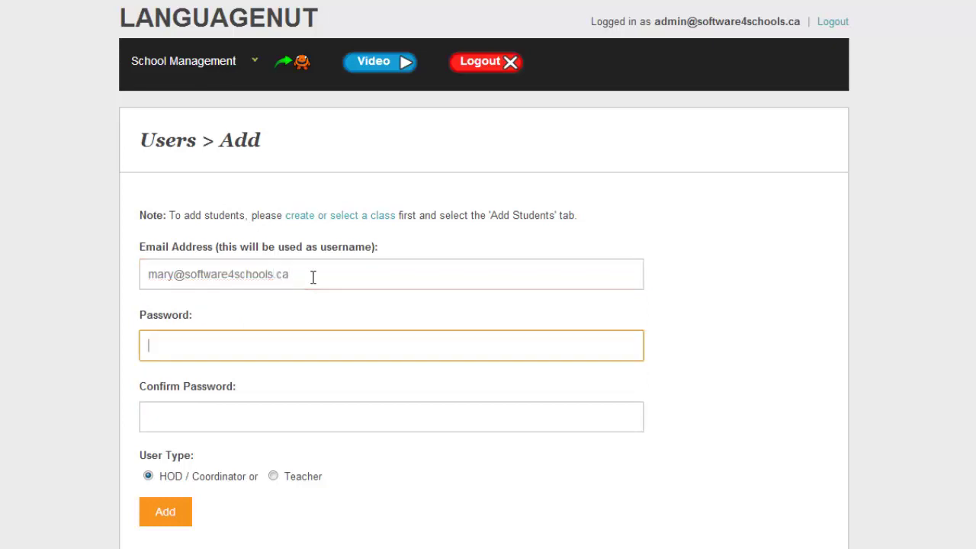
type("•••••••")
key("Tab")
type("•••••••")
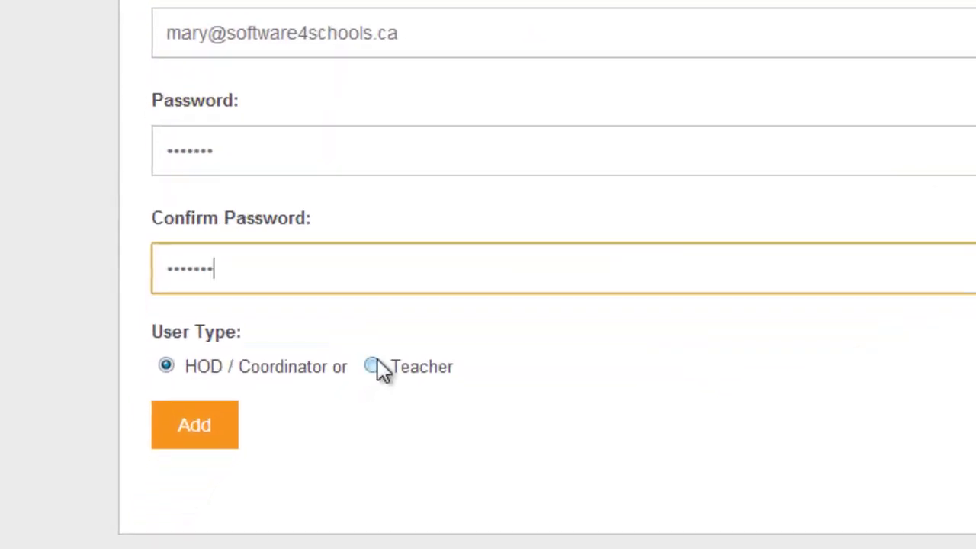
Step: Set the account type to Teacher and save the teacher's first and last name
left_click(273, 476)
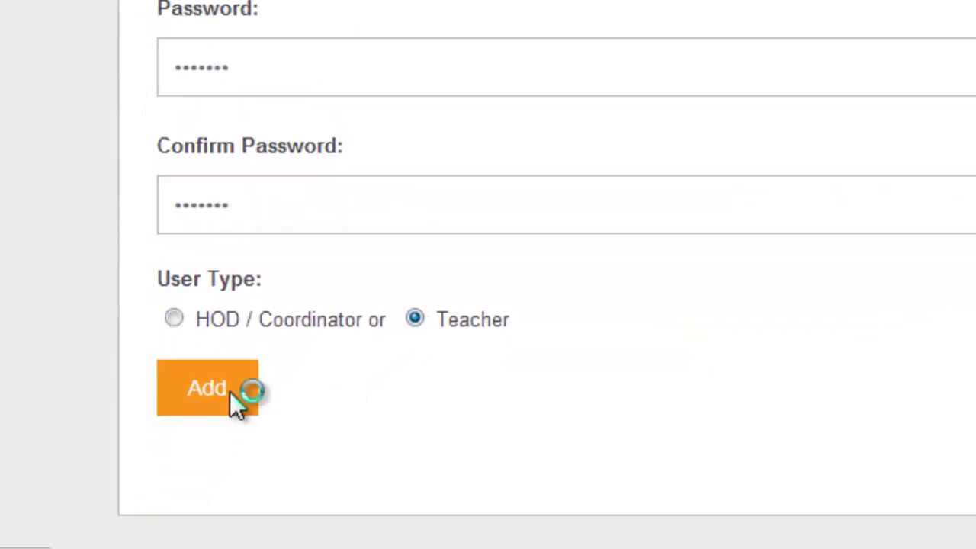
left_click(237, 404)
left_click(199, 270)
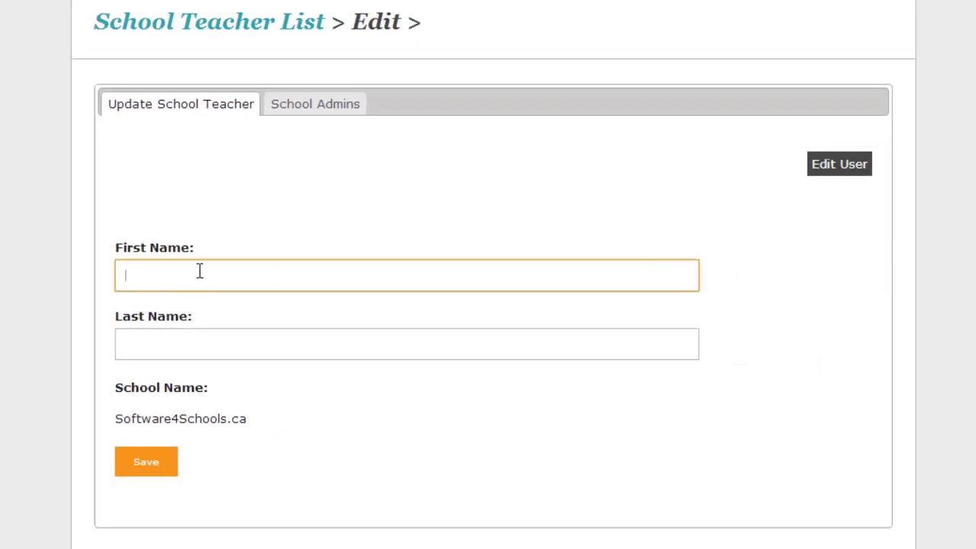
type("Mary")
key("Tab")
type("McMary")
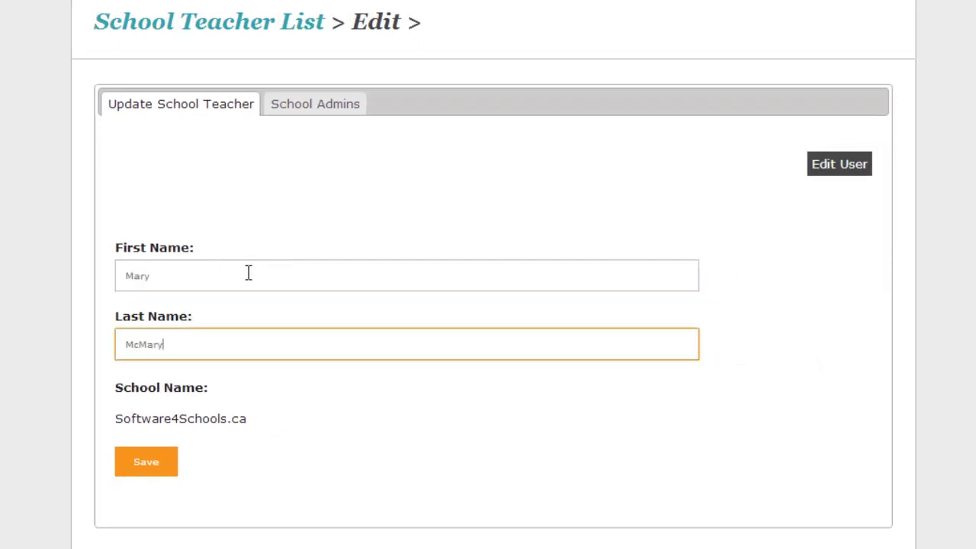
left_click(136, 461)
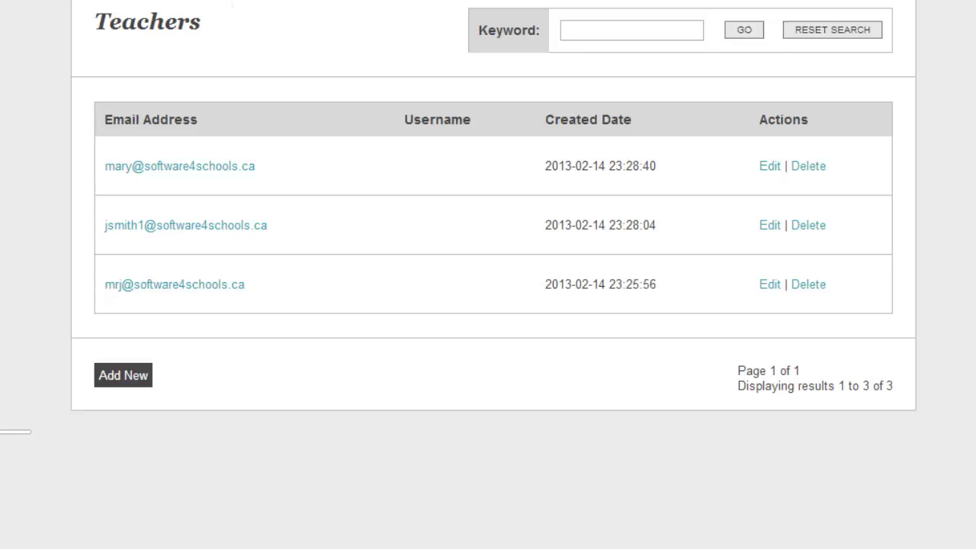
Step: Open Grade 4's Add Students page from the classes list, then switch to the Excel name list
left_click(144, 48)
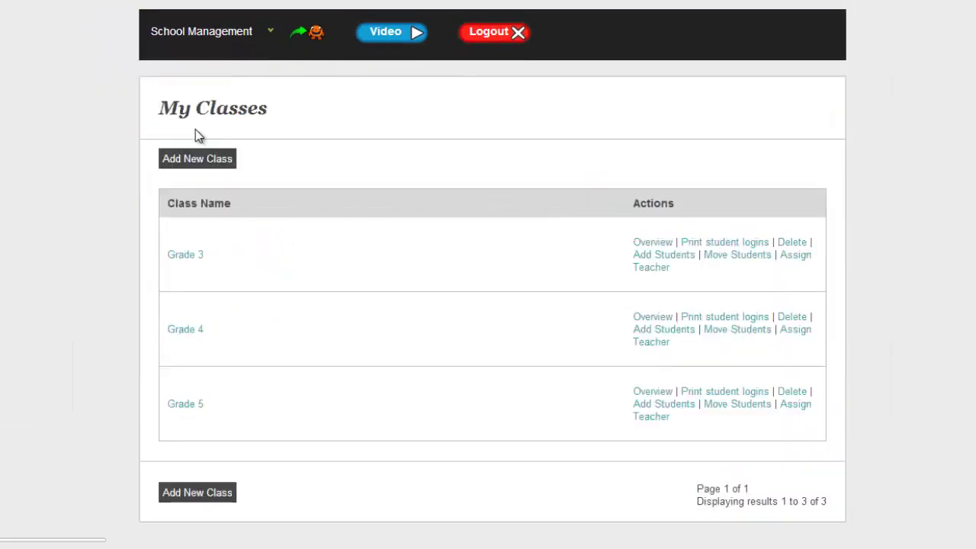
left_click(670, 333)
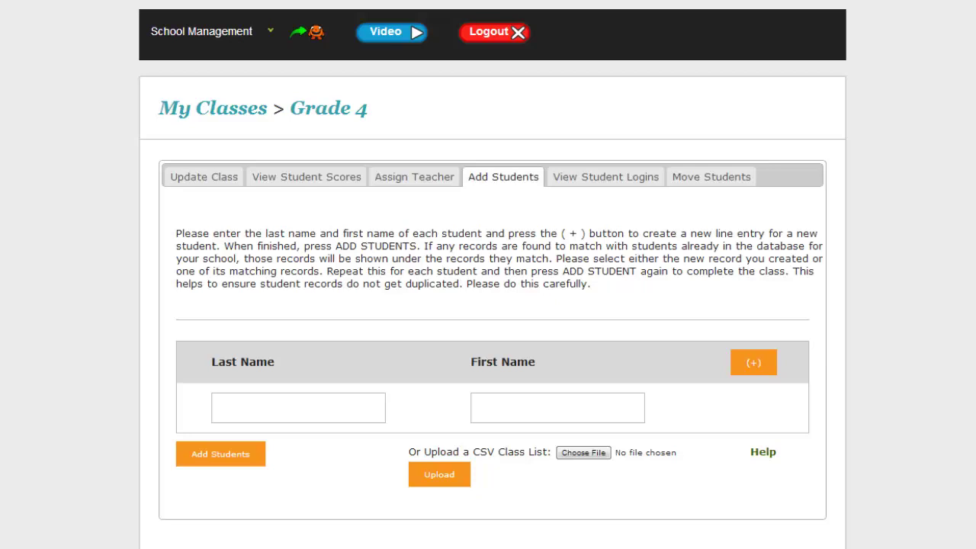
key("alt+Tab")
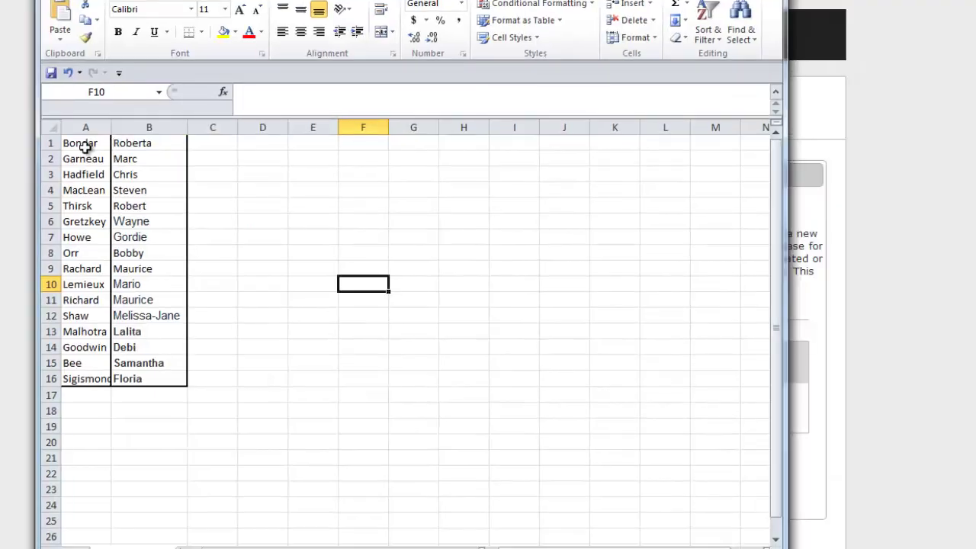
Step: Clear all the old names from the blank worksheet
left_click(52, 126)
right_click(134, 174)
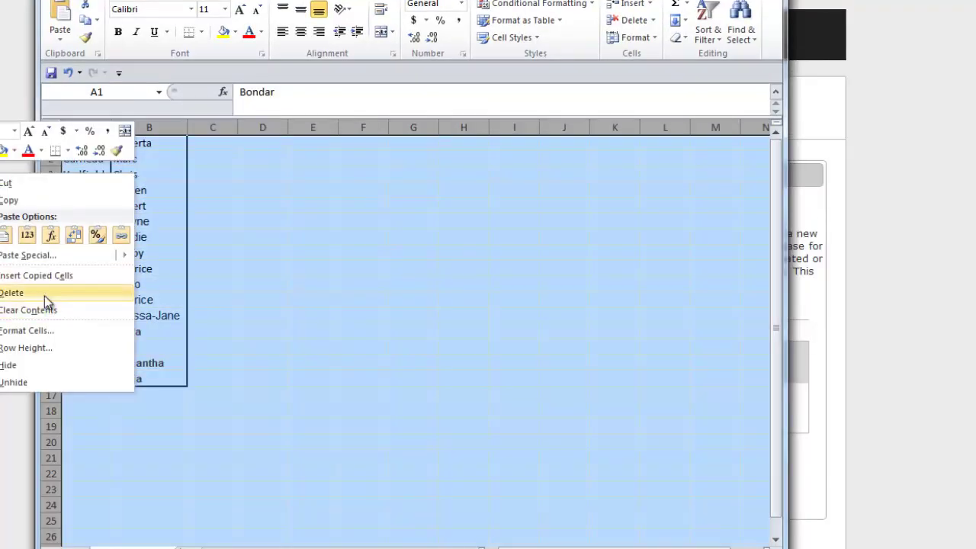
left_click(44, 295)
left_click(299, 284)
left_click(82, 140)
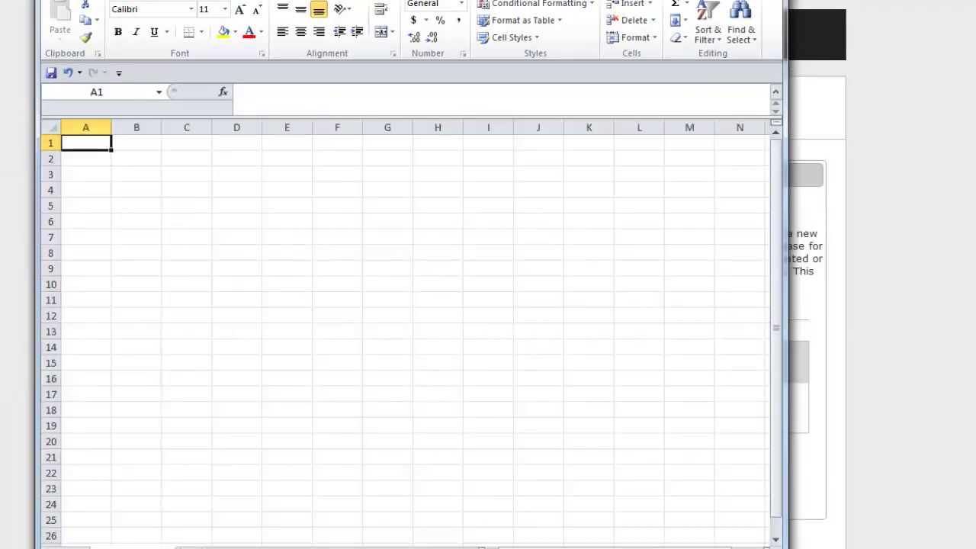
Step: Copy the Grade 4 names in rows 34–43 and paste them into the blank sheet at A1
key("alt+Tab")
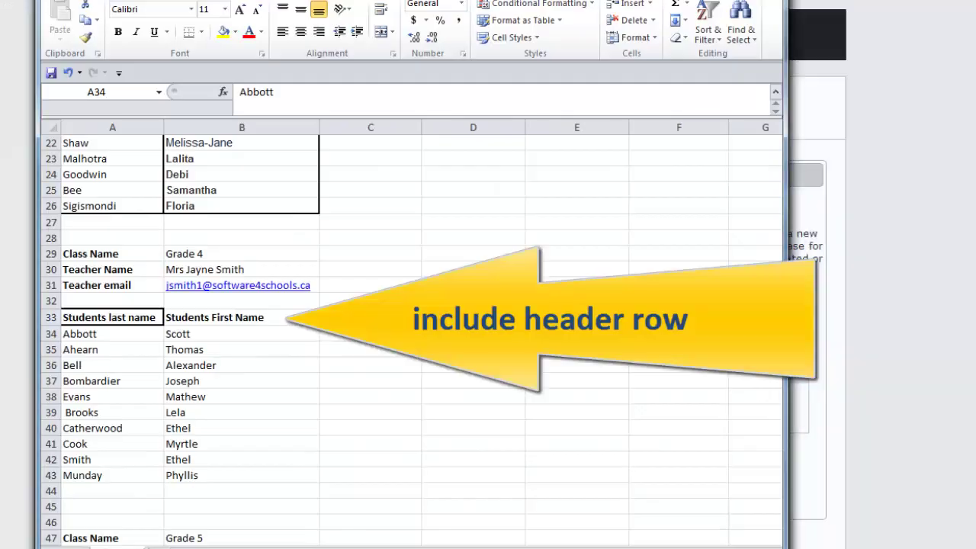
left_click_drag(113, 334, 242, 475)
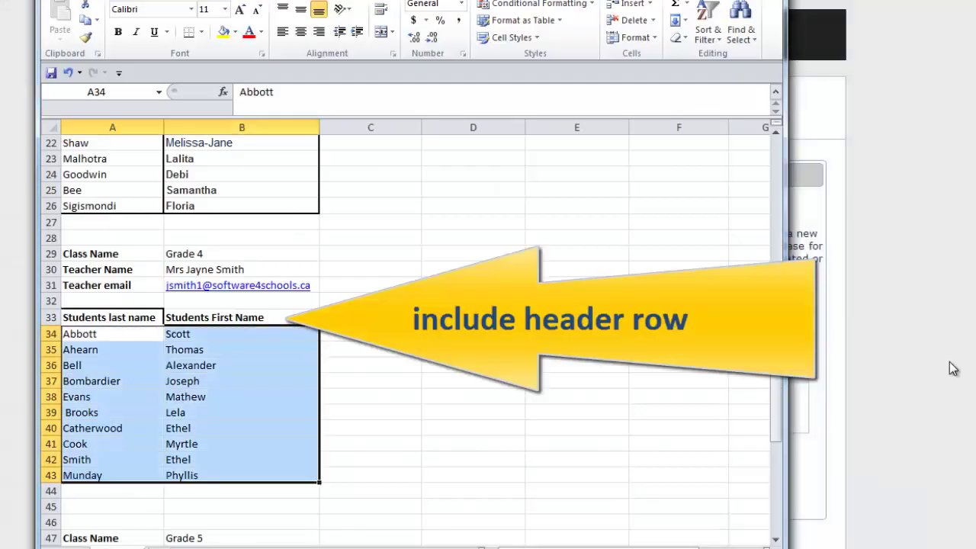
right_click(199, 363)
left_click(103, 112)
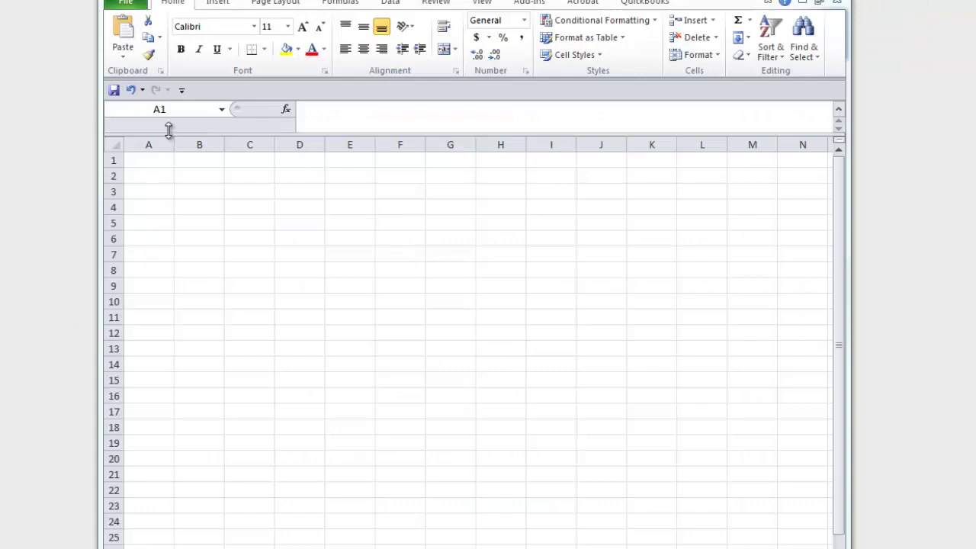
left_click(146, 152)
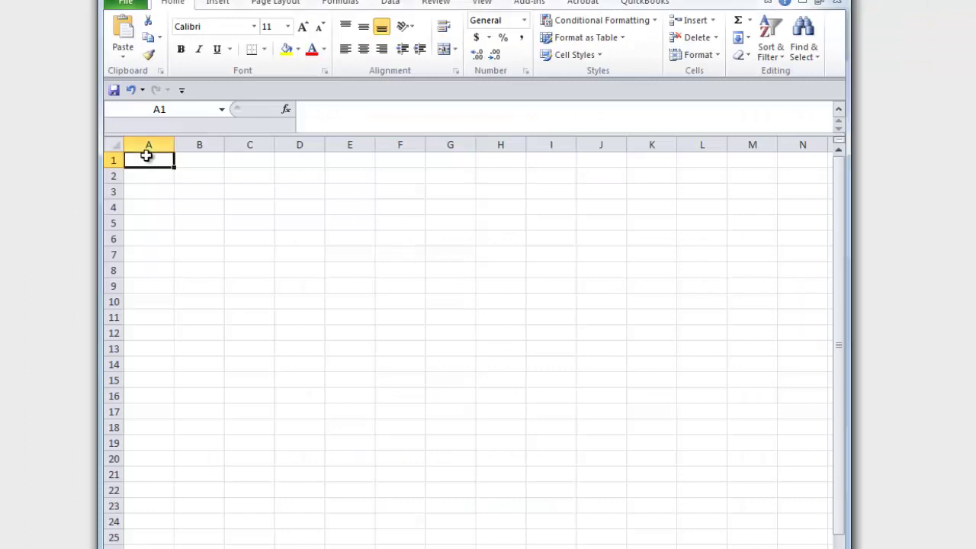
key("ctrl+v")
left_click(326, 316)
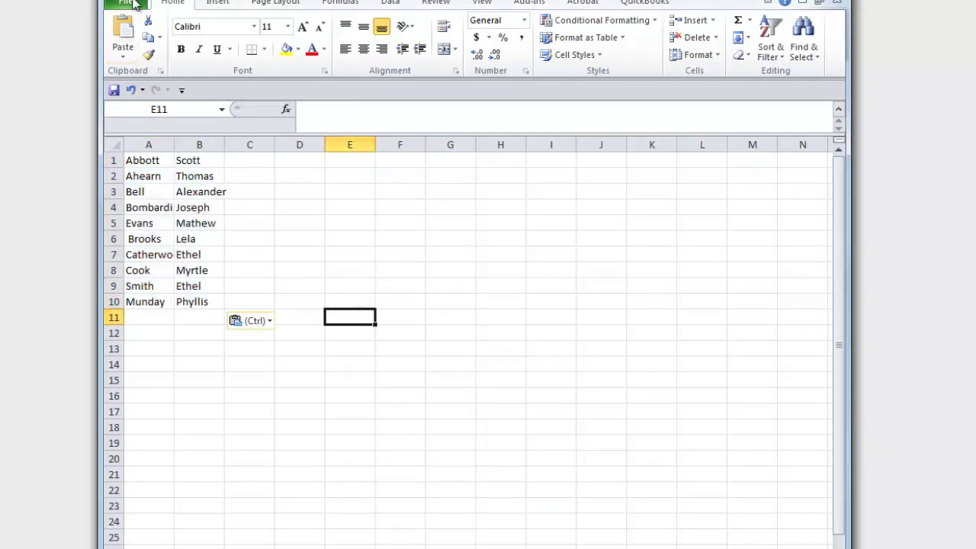
Step: Save the sheet as a CSV file named grade4import
left_click(126, 2)
left_click(152, 47)
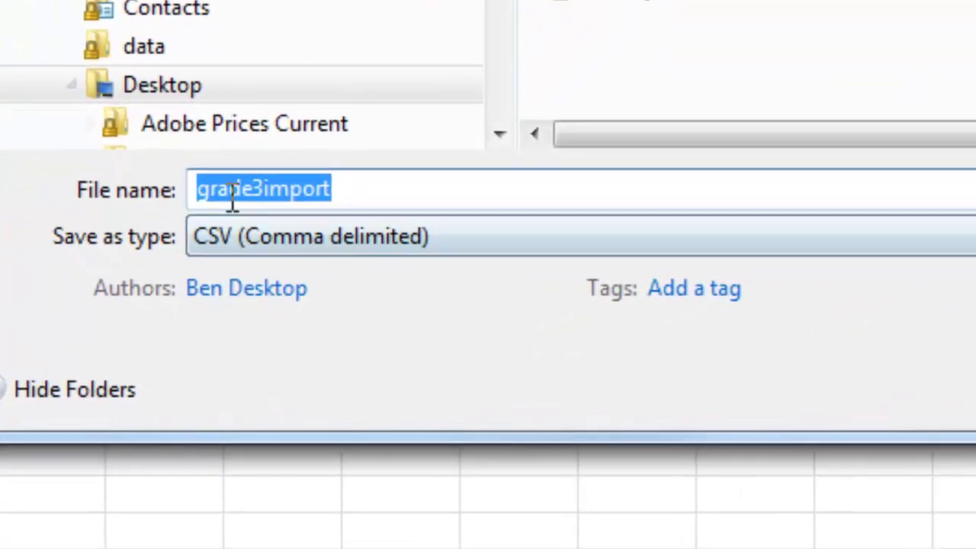
left_click(244, 240)
key("Delete")
type("4import")
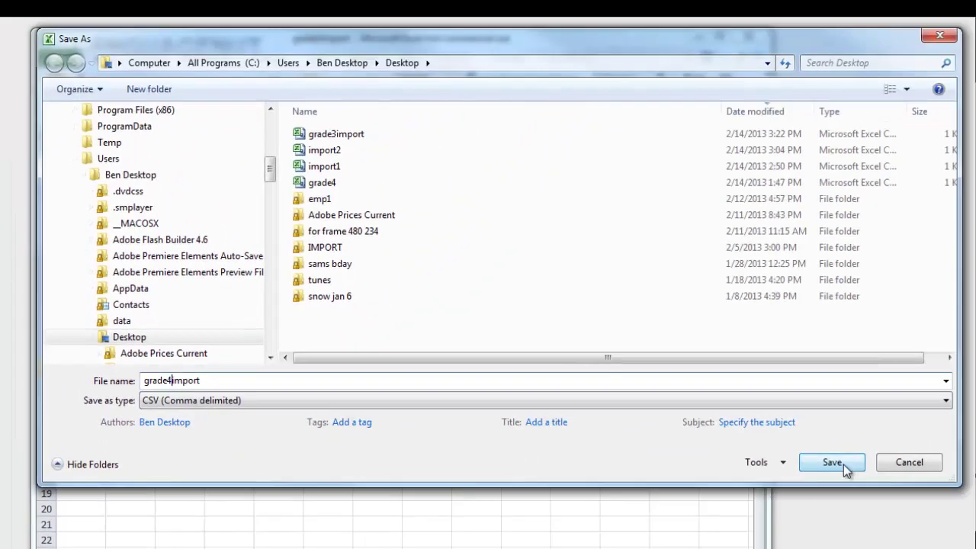
left_click(839, 465)
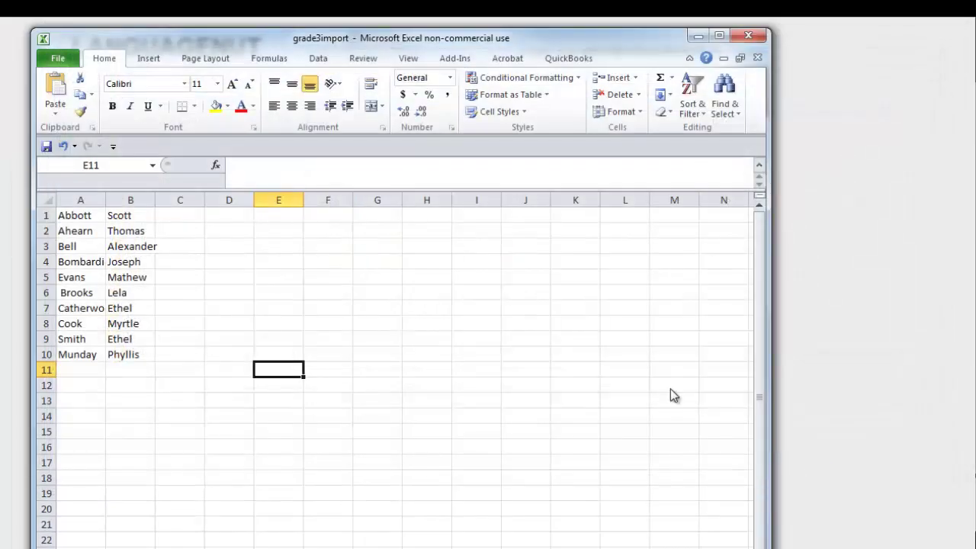
Step: Keep the CSV format, upload grade4import to Grade 4, then go back to My Classes
left_click(360, 376)
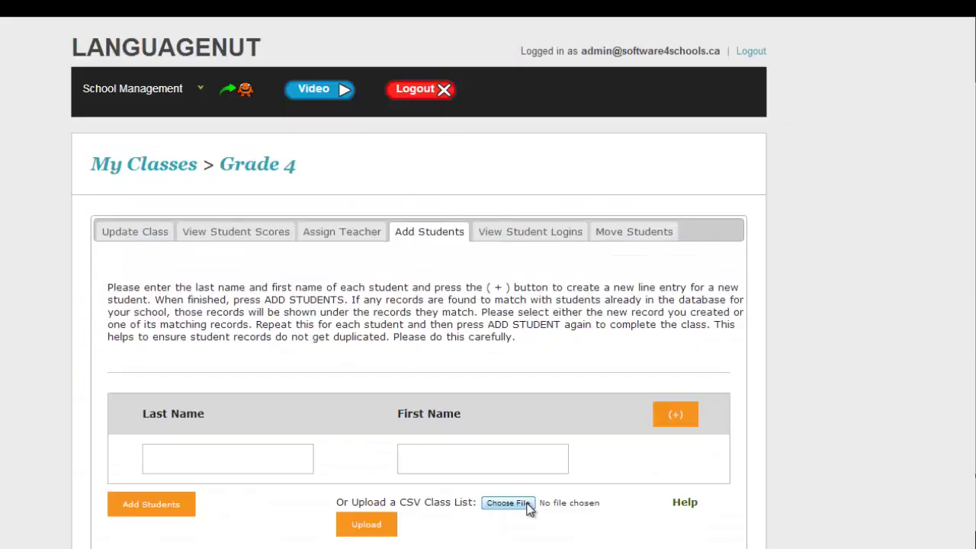
left_click(528, 508)
left_click(88, 77)
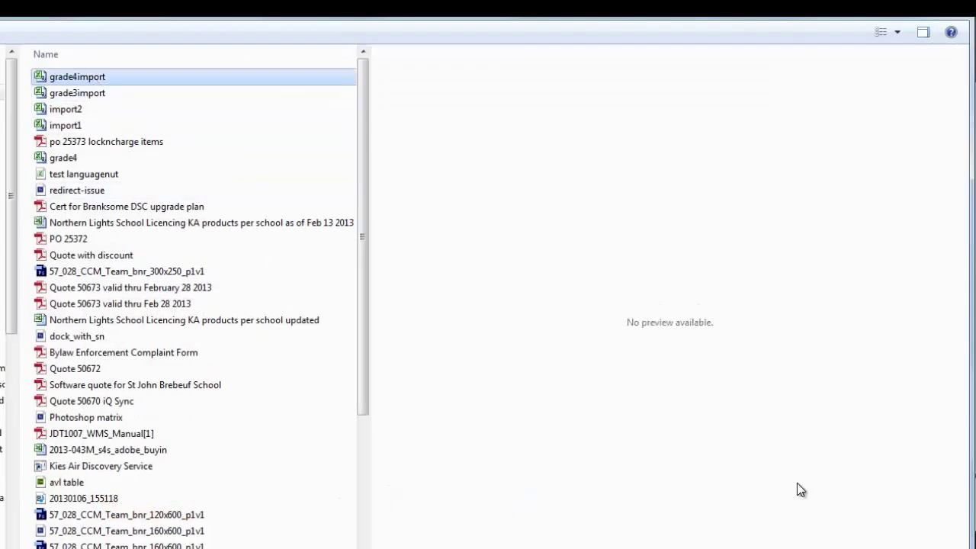
left_click(839, 548)
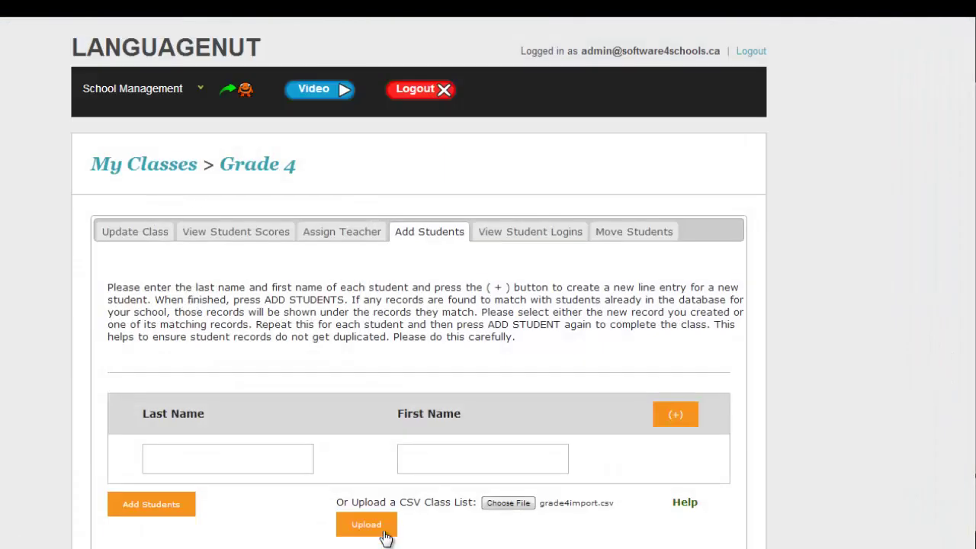
left_click(374, 526)
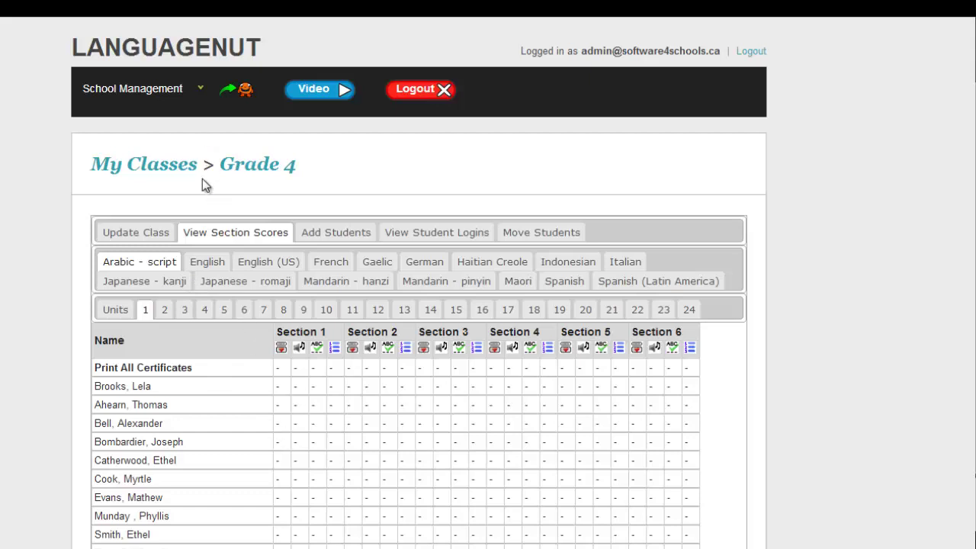
left_click(183, 165)
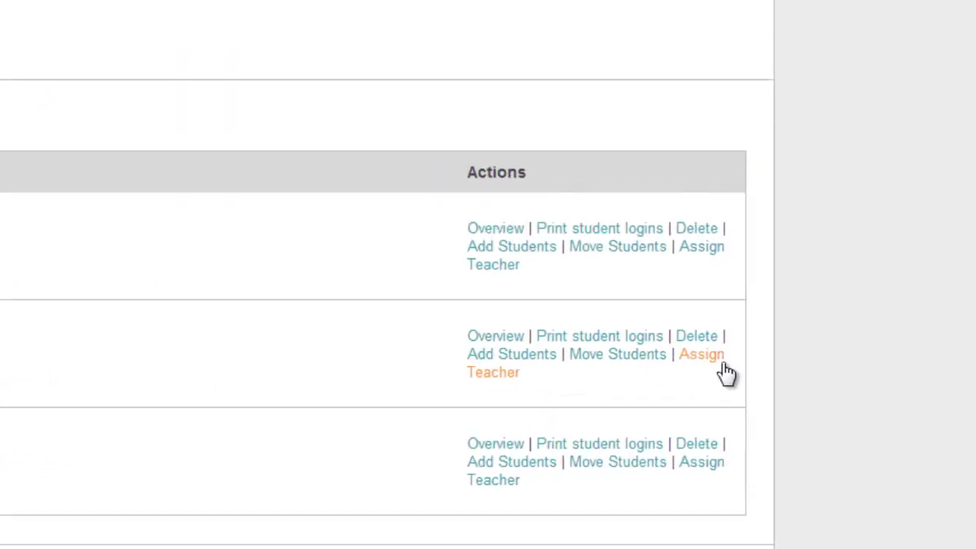
Step: Pick a school teacher for Grade 4, save it, and view the class details
left_click(721, 367)
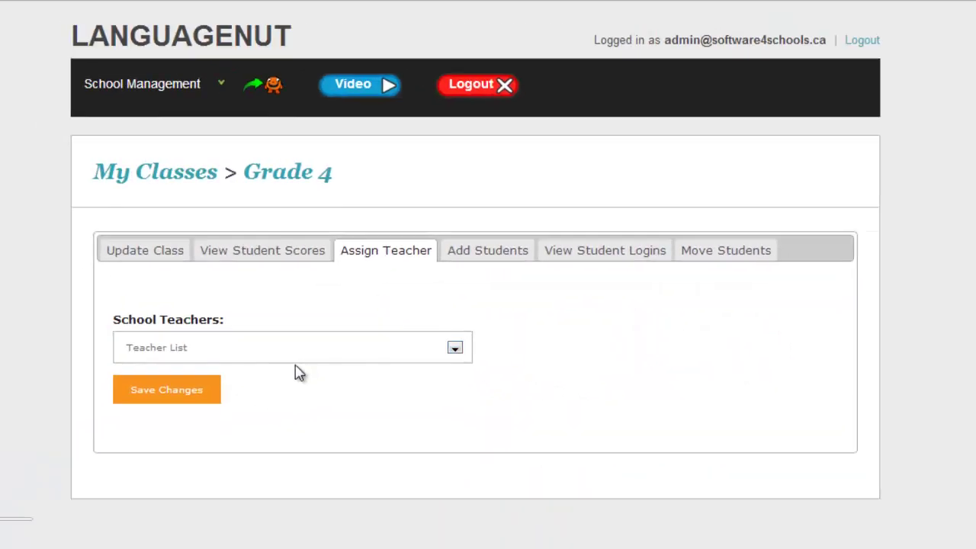
left_click(306, 358)
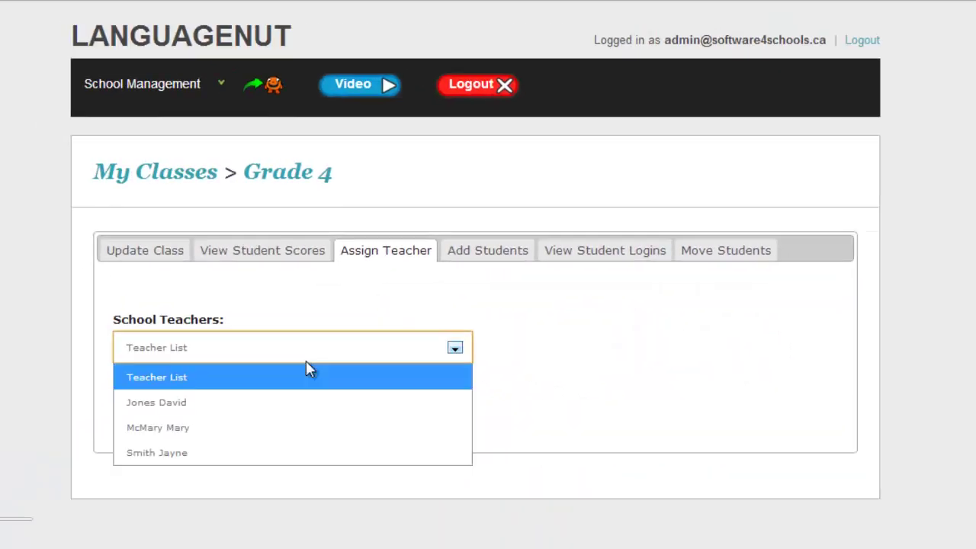
left_click(211, 456)
left_click(182, 391)
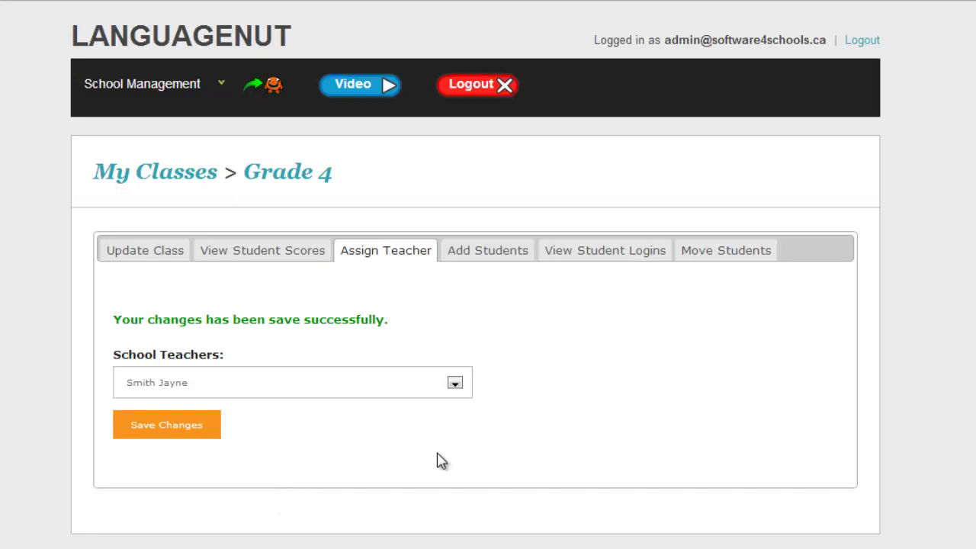
left_click(172, 260)
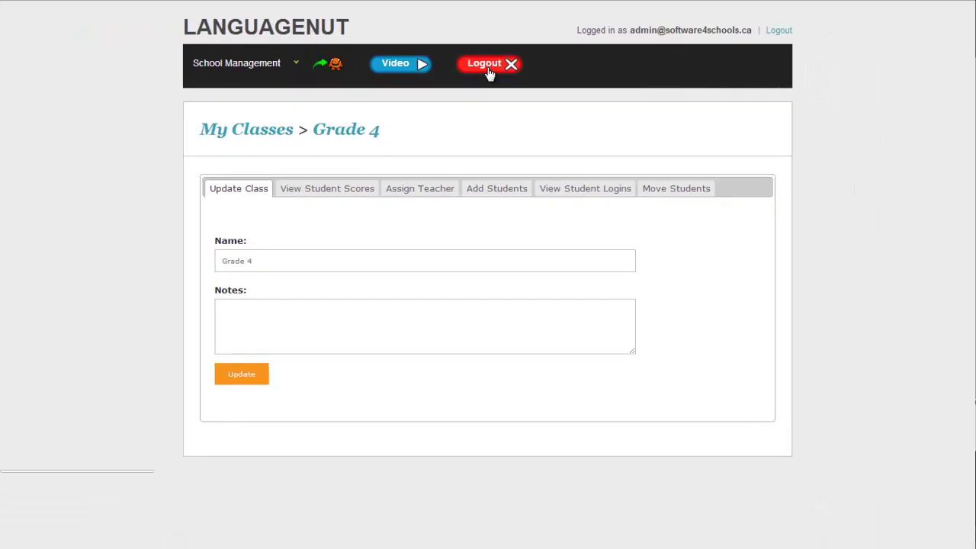
Step: Log out of the admin account and log back in with the teacher's username and password
left_click(488, 67)
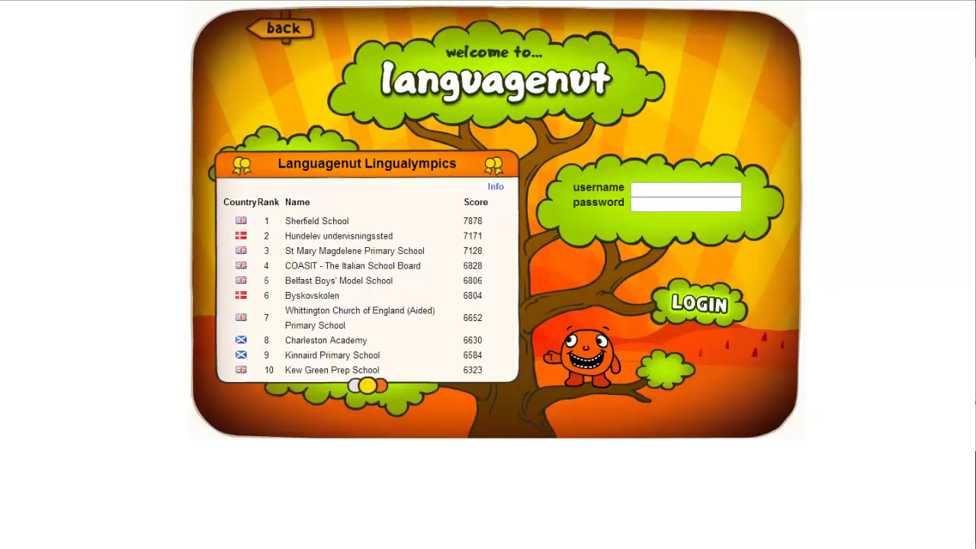
left_click(651, 191)
key("Down")
left_click(679, 210)
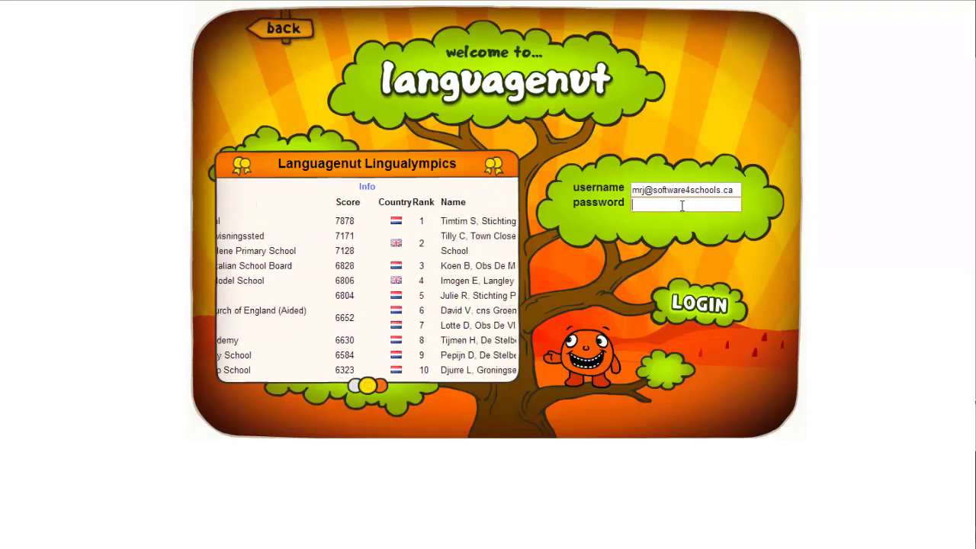
type("*")
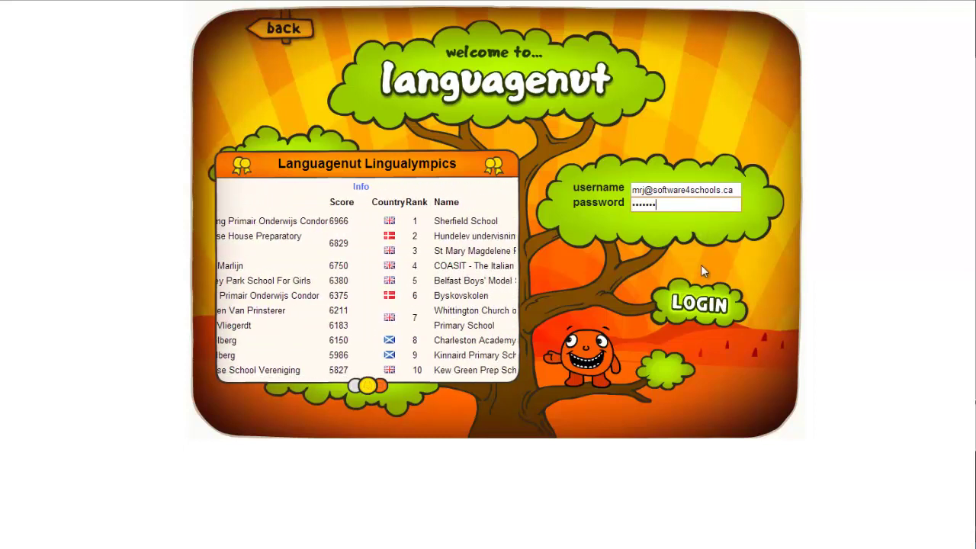
left_click(708, 306)
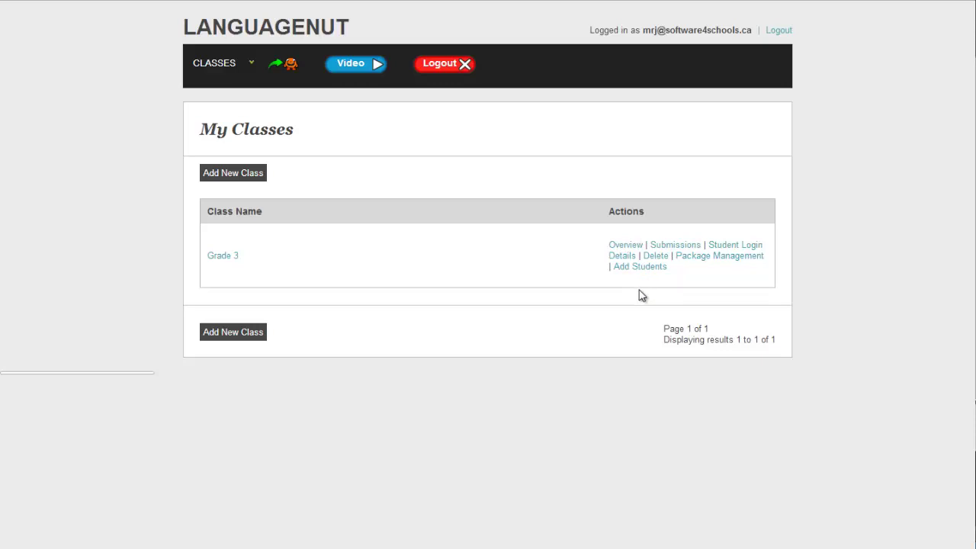
Step: Review the Grade 3 class scores grid, then launch the world languages resource from the home page
left_click(231, 263)
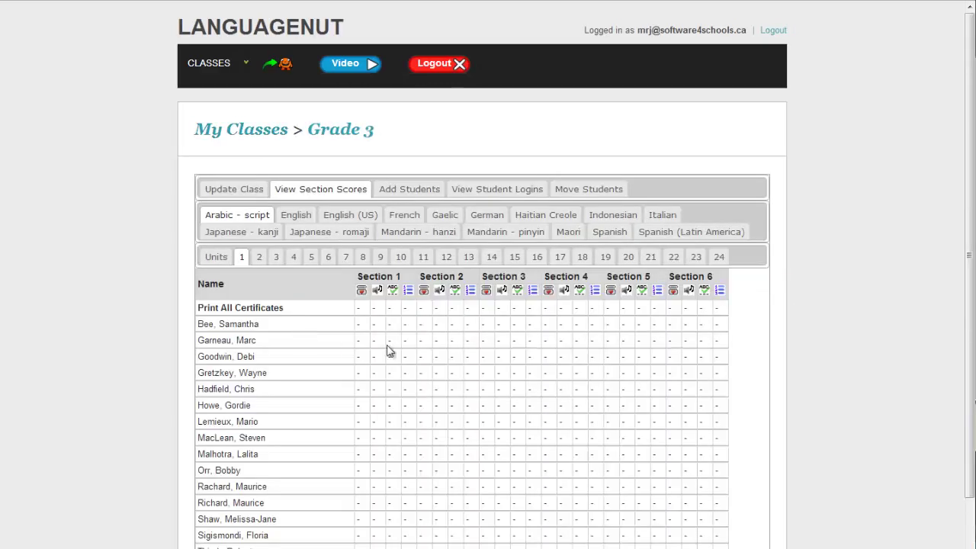
scroll(516, 433, "down", 1)
scroll(516, 437, "up", 1)
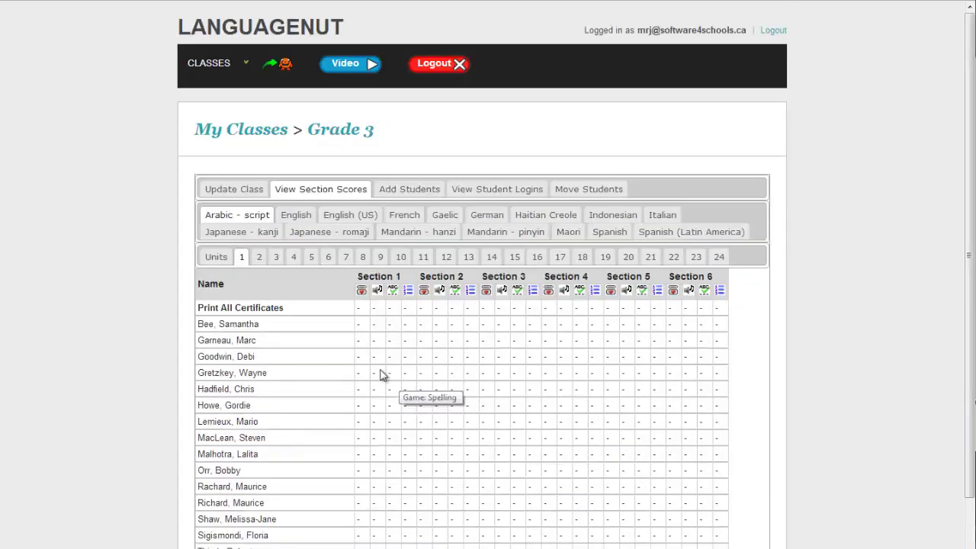
left_click(275, 75)
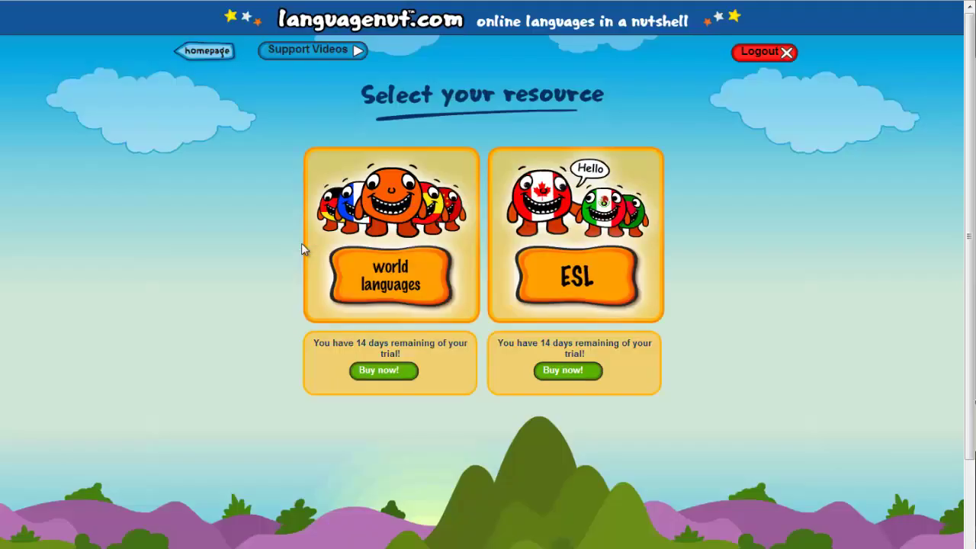
left_click(375, 297)
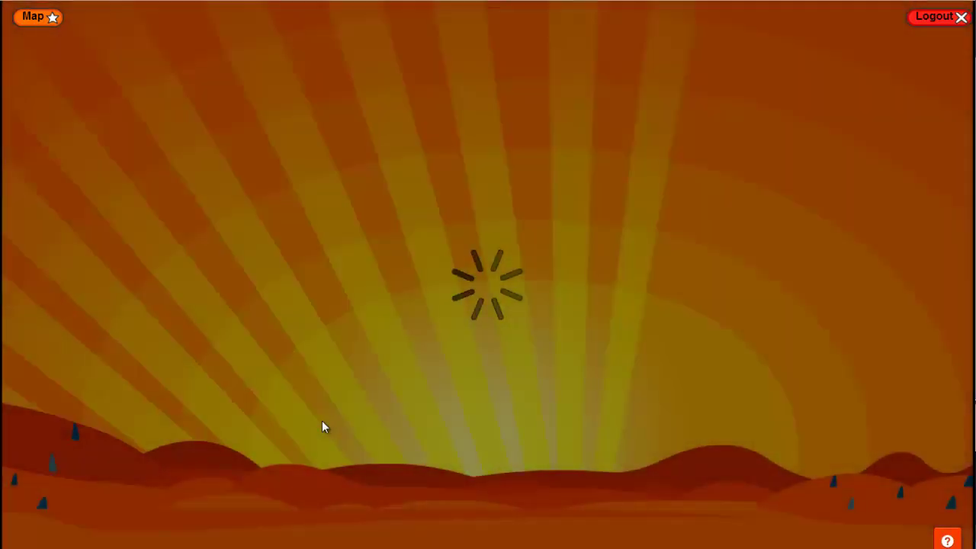